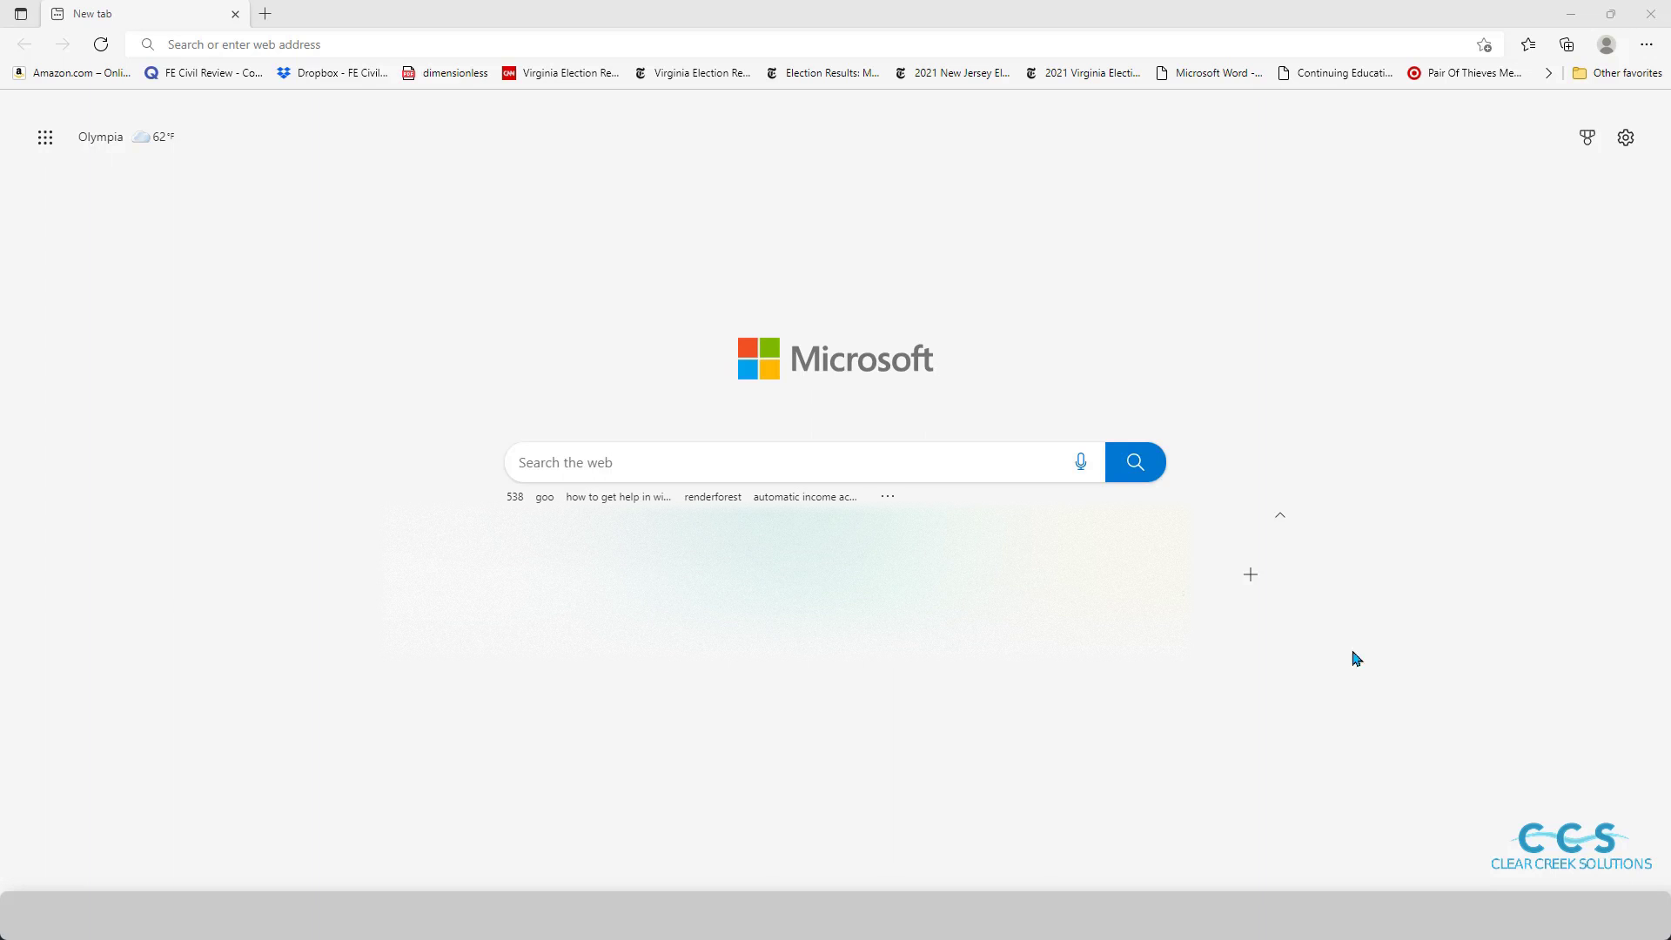
{"action": "left_click", "coordinate": [464, 38]}
{"action": "type", "text": "www"}
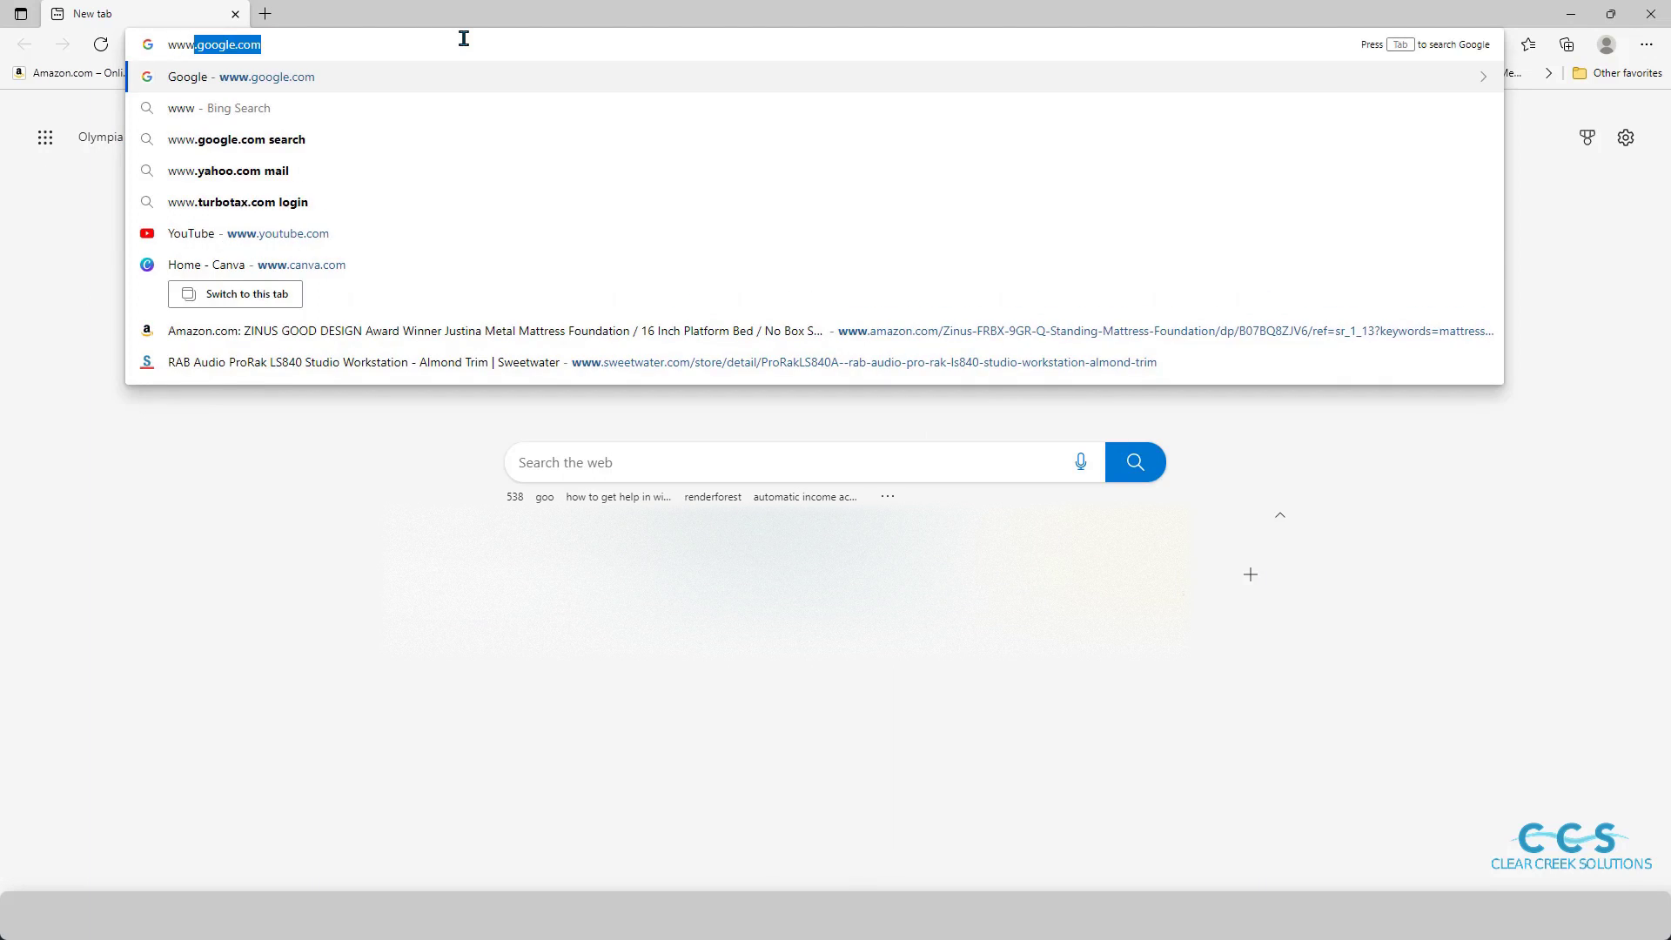
{"action": "type", "text": ".clearc"}
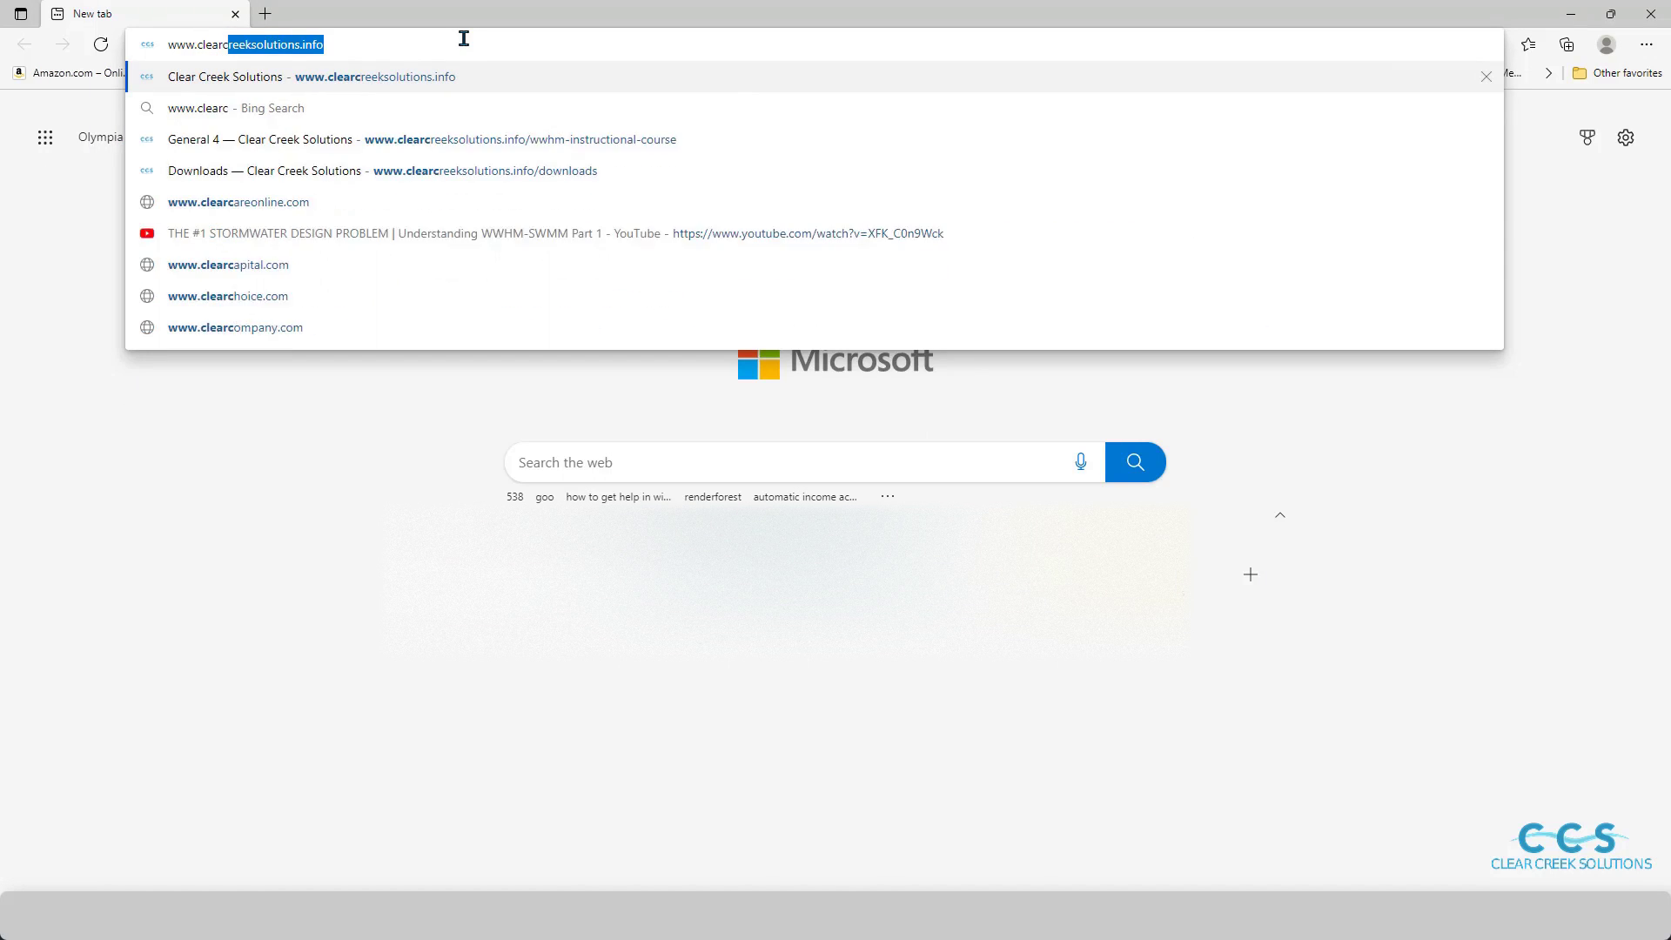
{"action": "type", "text": "reeksolutio"}
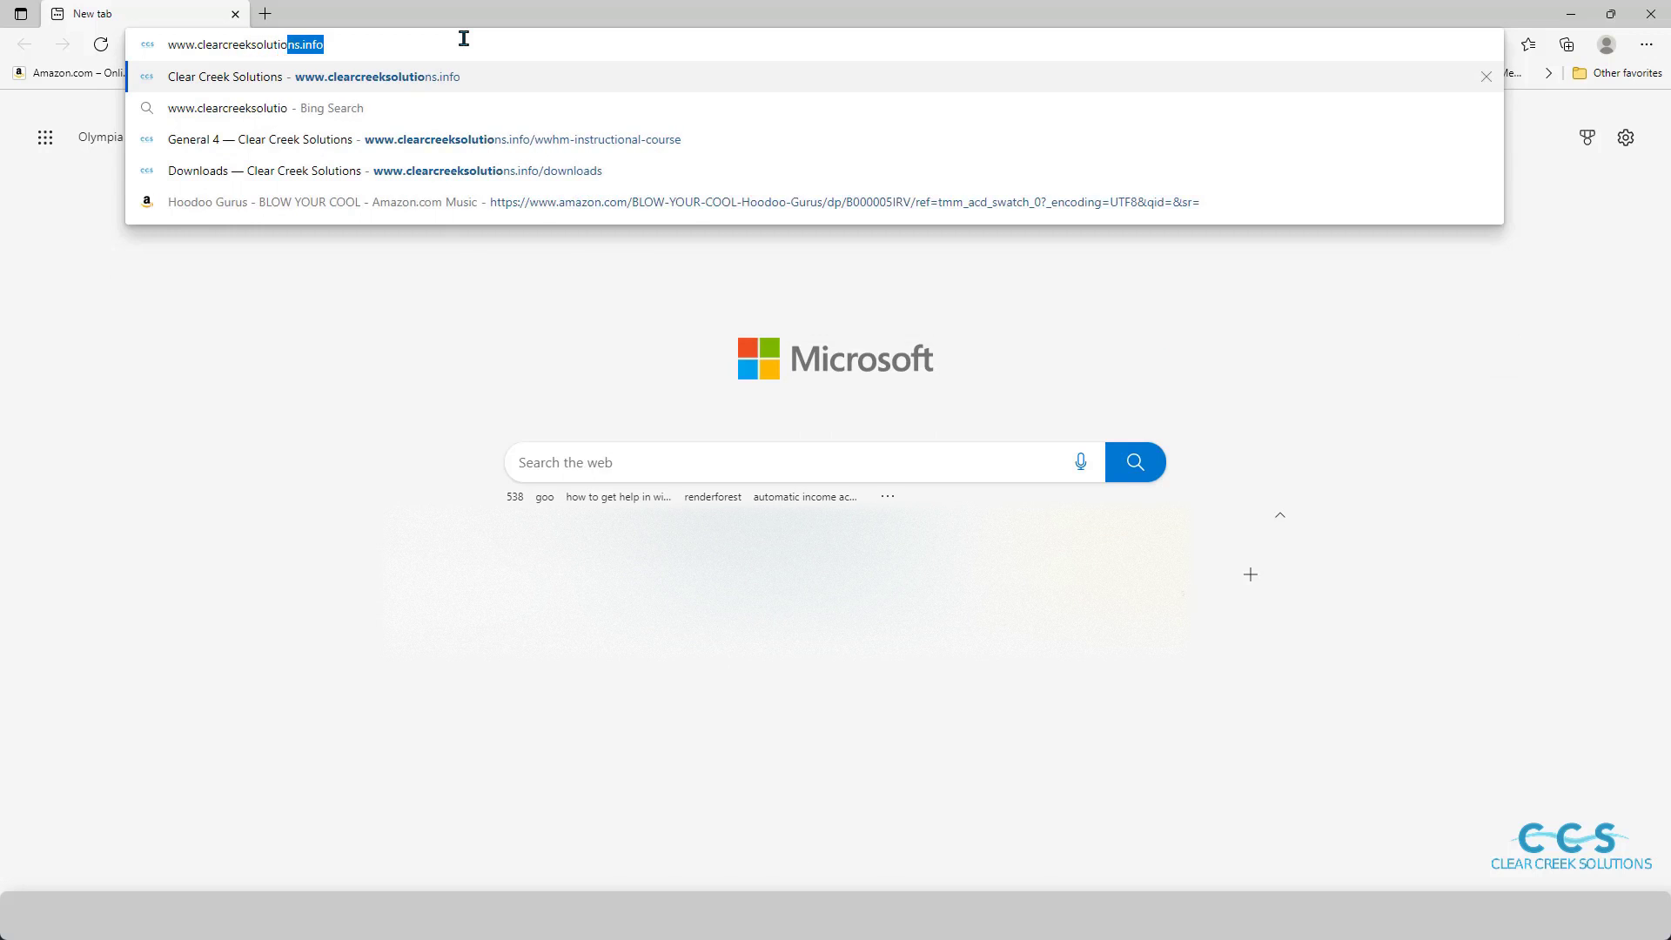
{"action": "type", "text": "ns.info"}
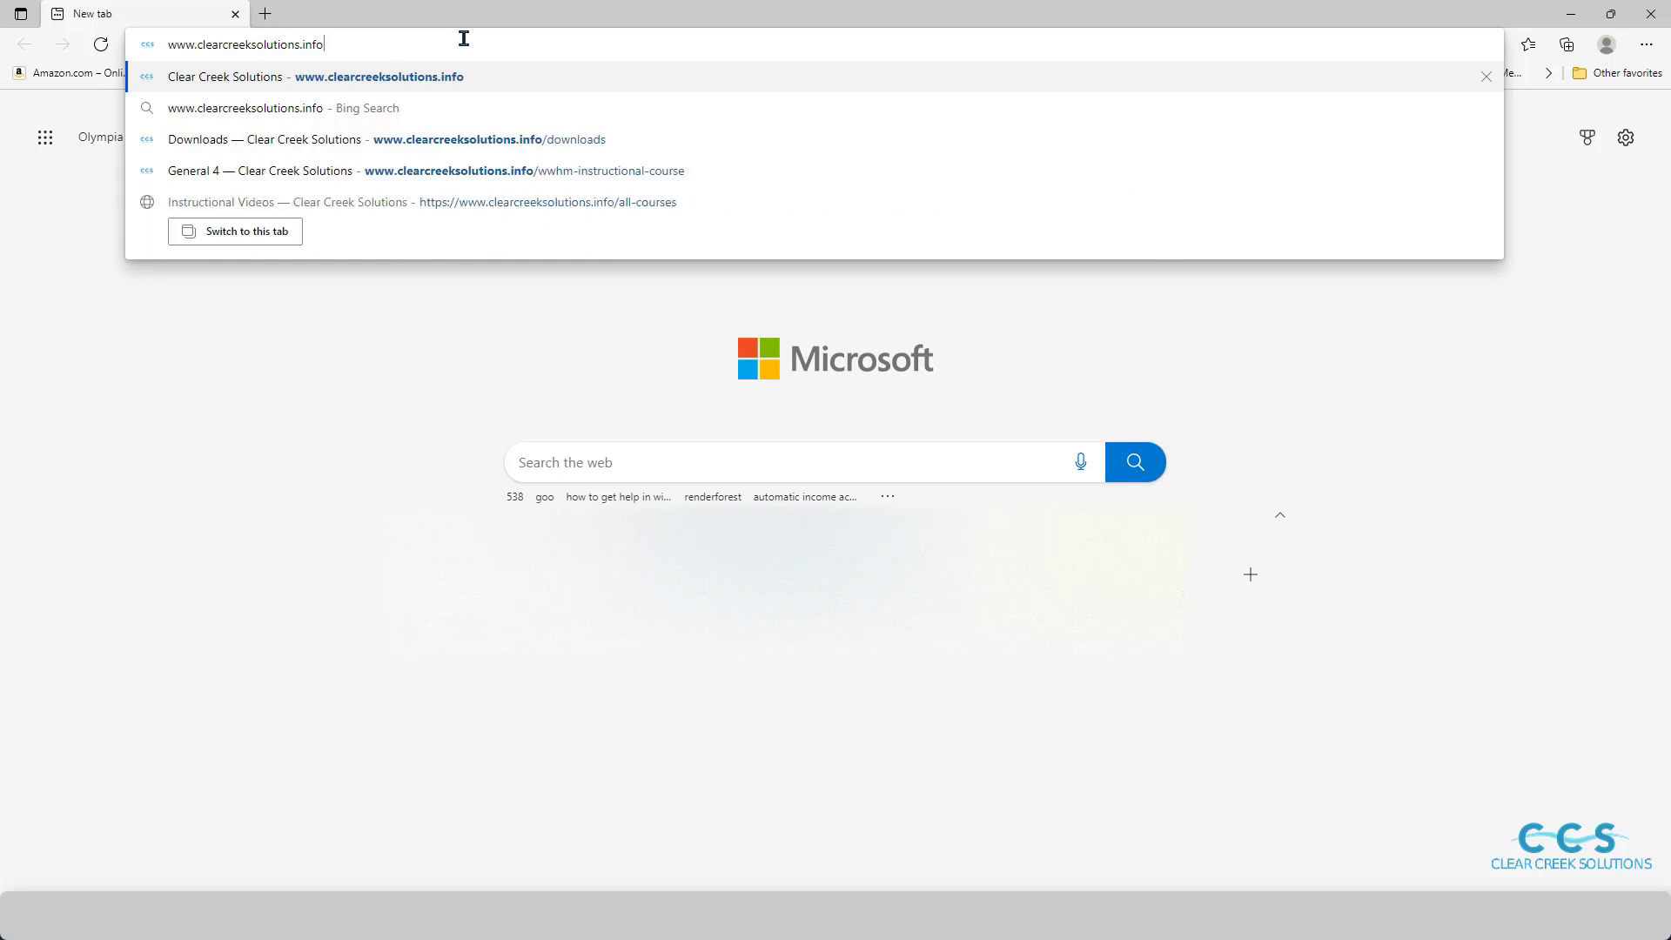
{"action": "key", "text": "Return"}
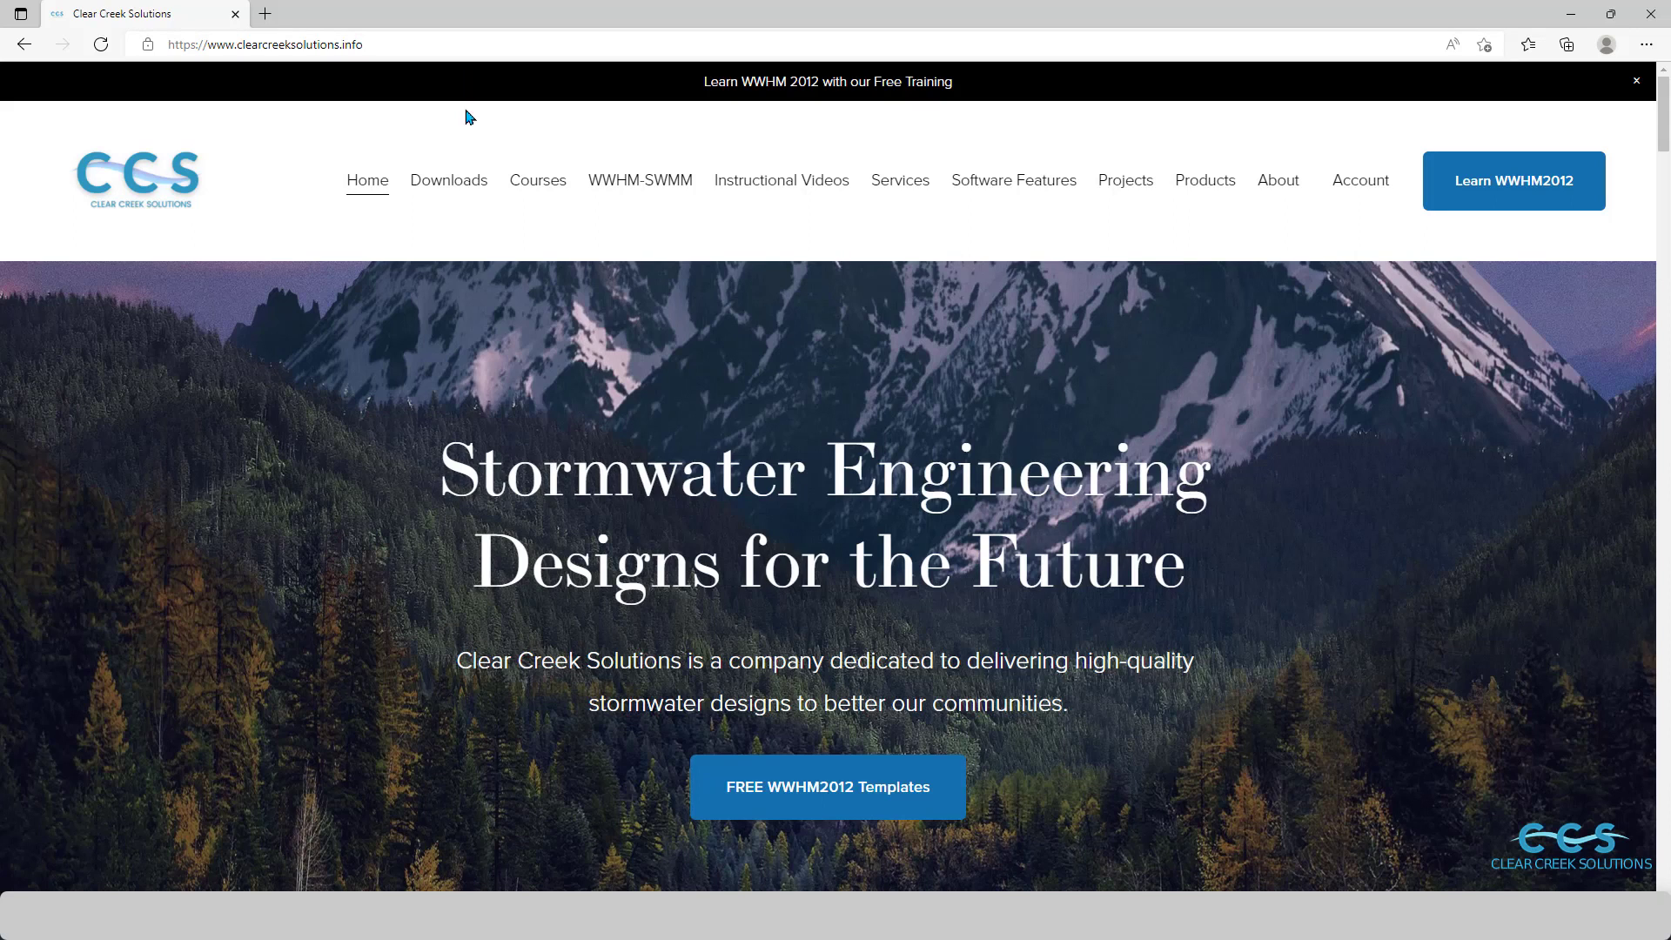
Download the SMRHM-Santa Margarita Hydrology Model installer from the site's Downloads page.
{"action": "left_click", "coordinate": [463, 181]}
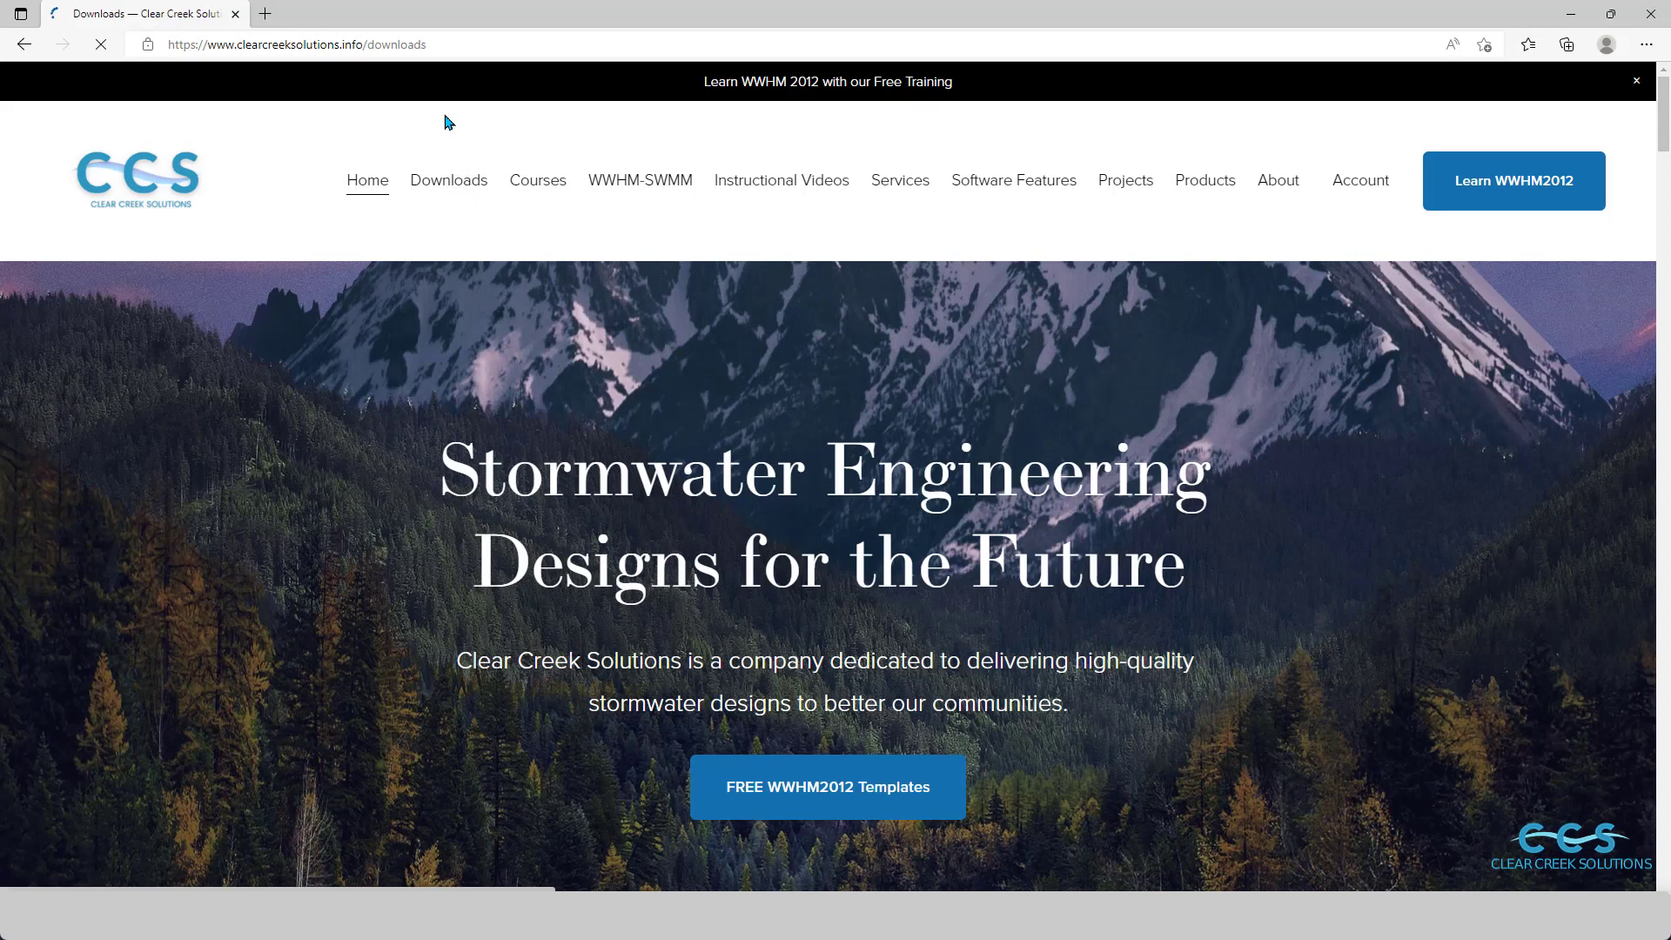
{"action": "scroll", "coordinate": [904, 247], "scroll_direction": "down", "scroll_amount": 4}
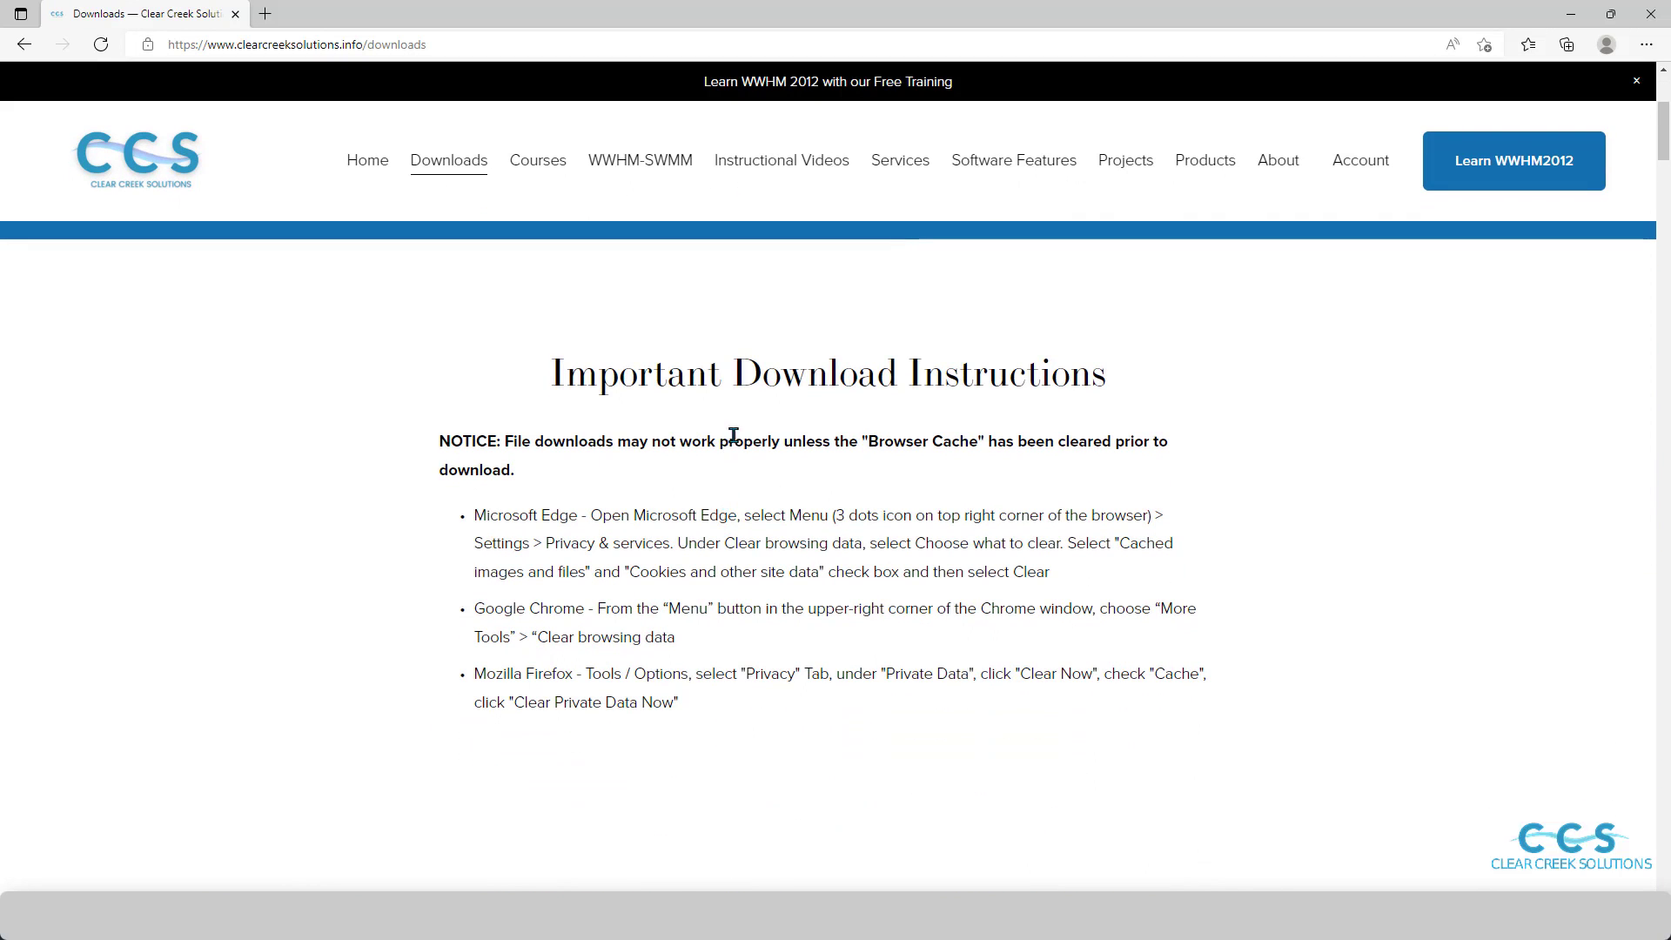
{"action": "scroll", "coordinate": [877, 448], "scroll_direction": "down", "scroll_amount": 4}
{"action": "scroll", "coordinate": [878, 442], "scroll_direction": "down", "scroll_amount": 20}
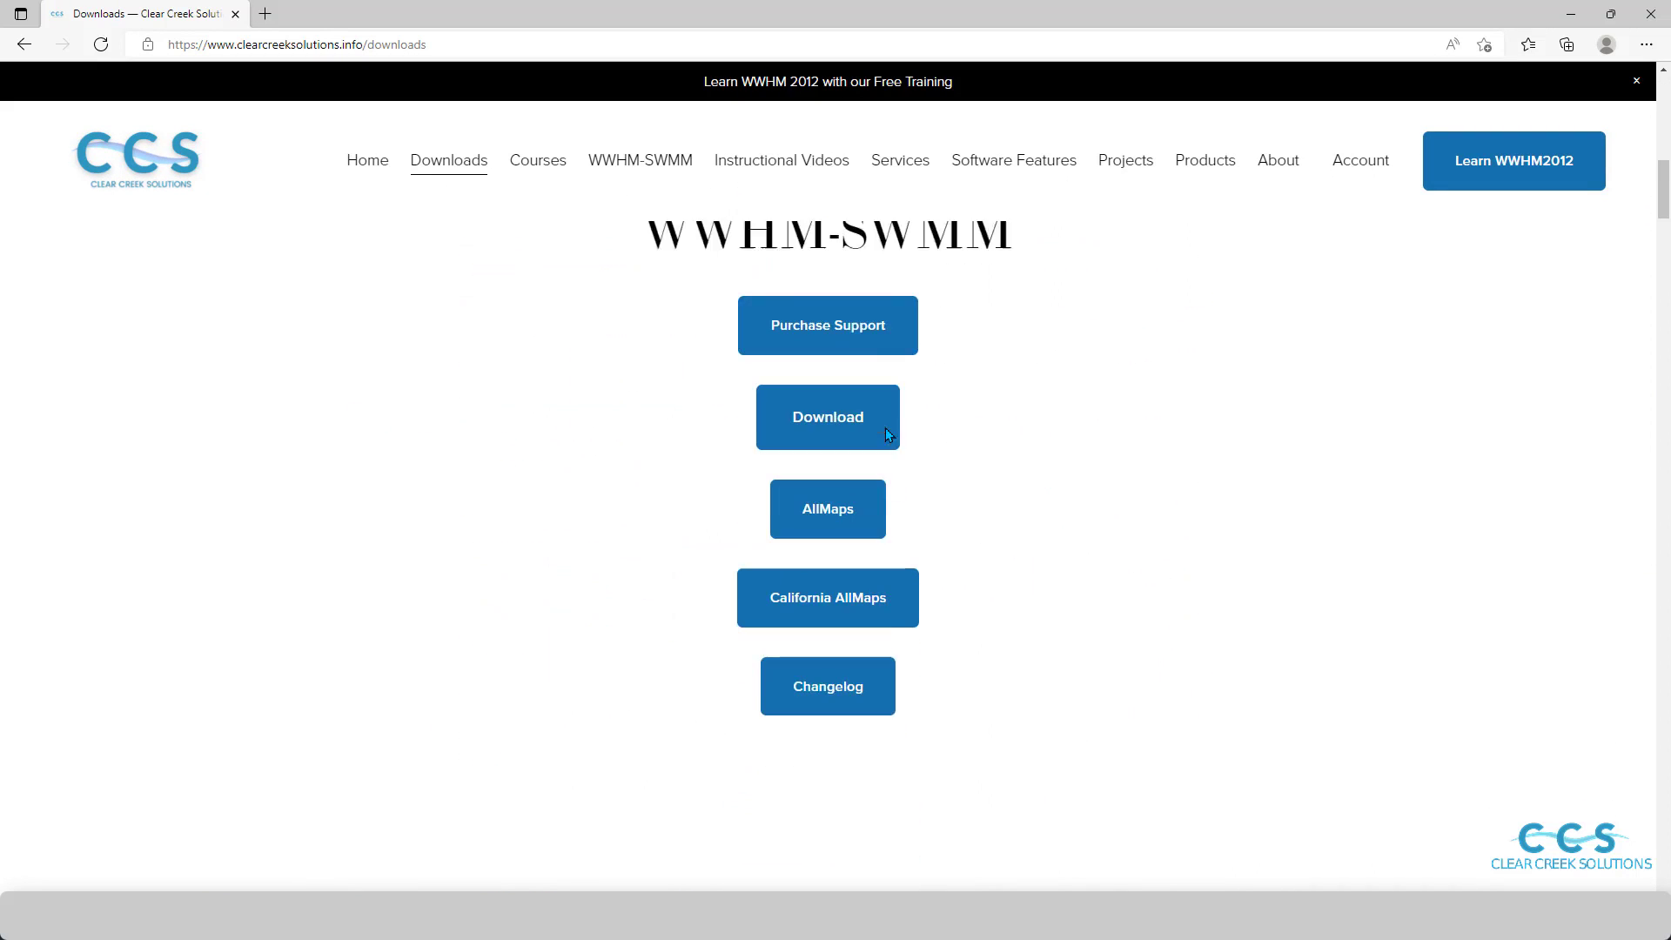
{"action": "scroll", "coordinate": [996, 383], "scroll_direction": "down", "scroll_amount": 15}
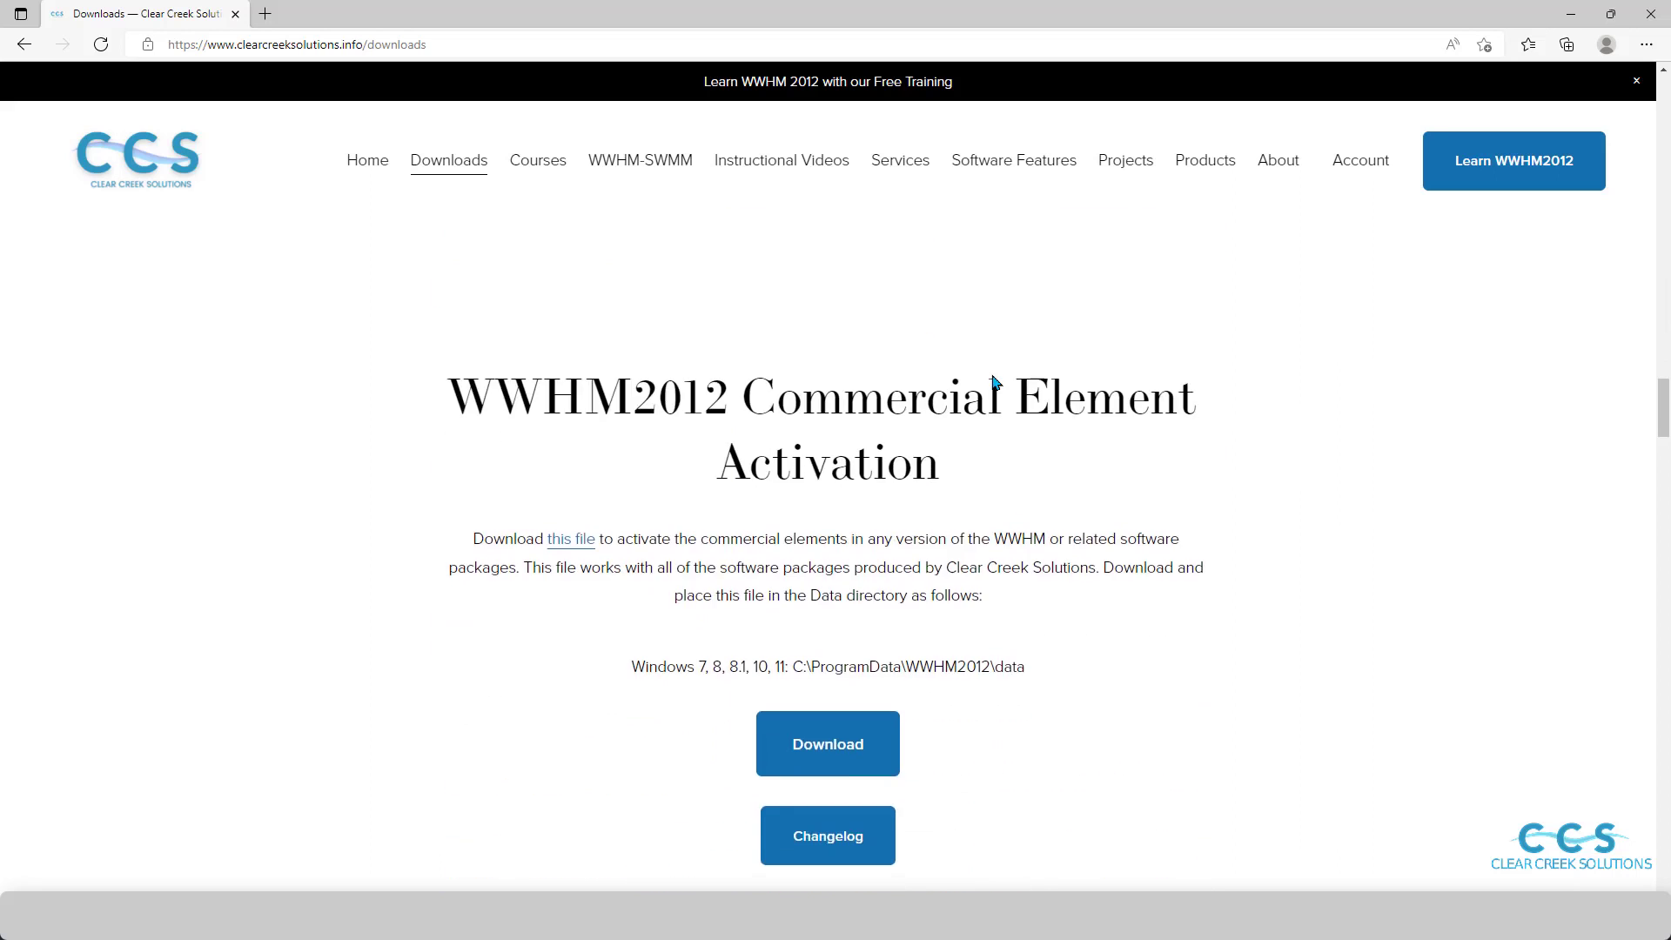
{"action": "scroll", "coordinate": [996, 383], "scroll_direction": "down", "scroll_amount": 15}
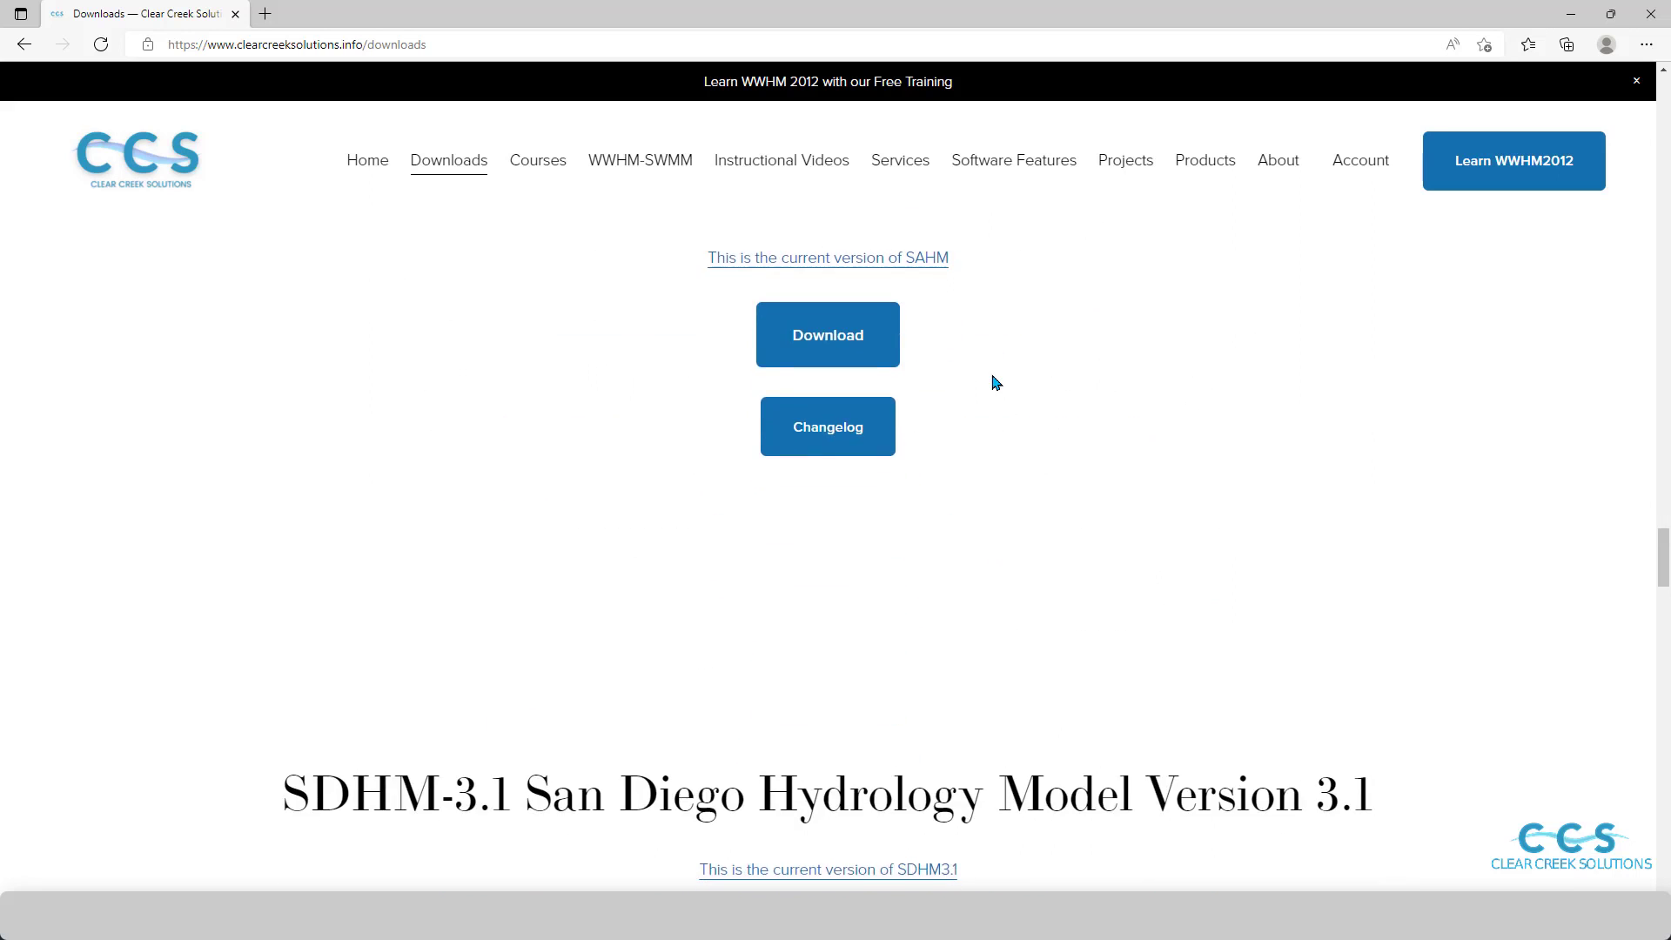
{"action": "scroll", "coordinate": [996, 383], "scroll_direction": "down", "scroll_amount": 2}
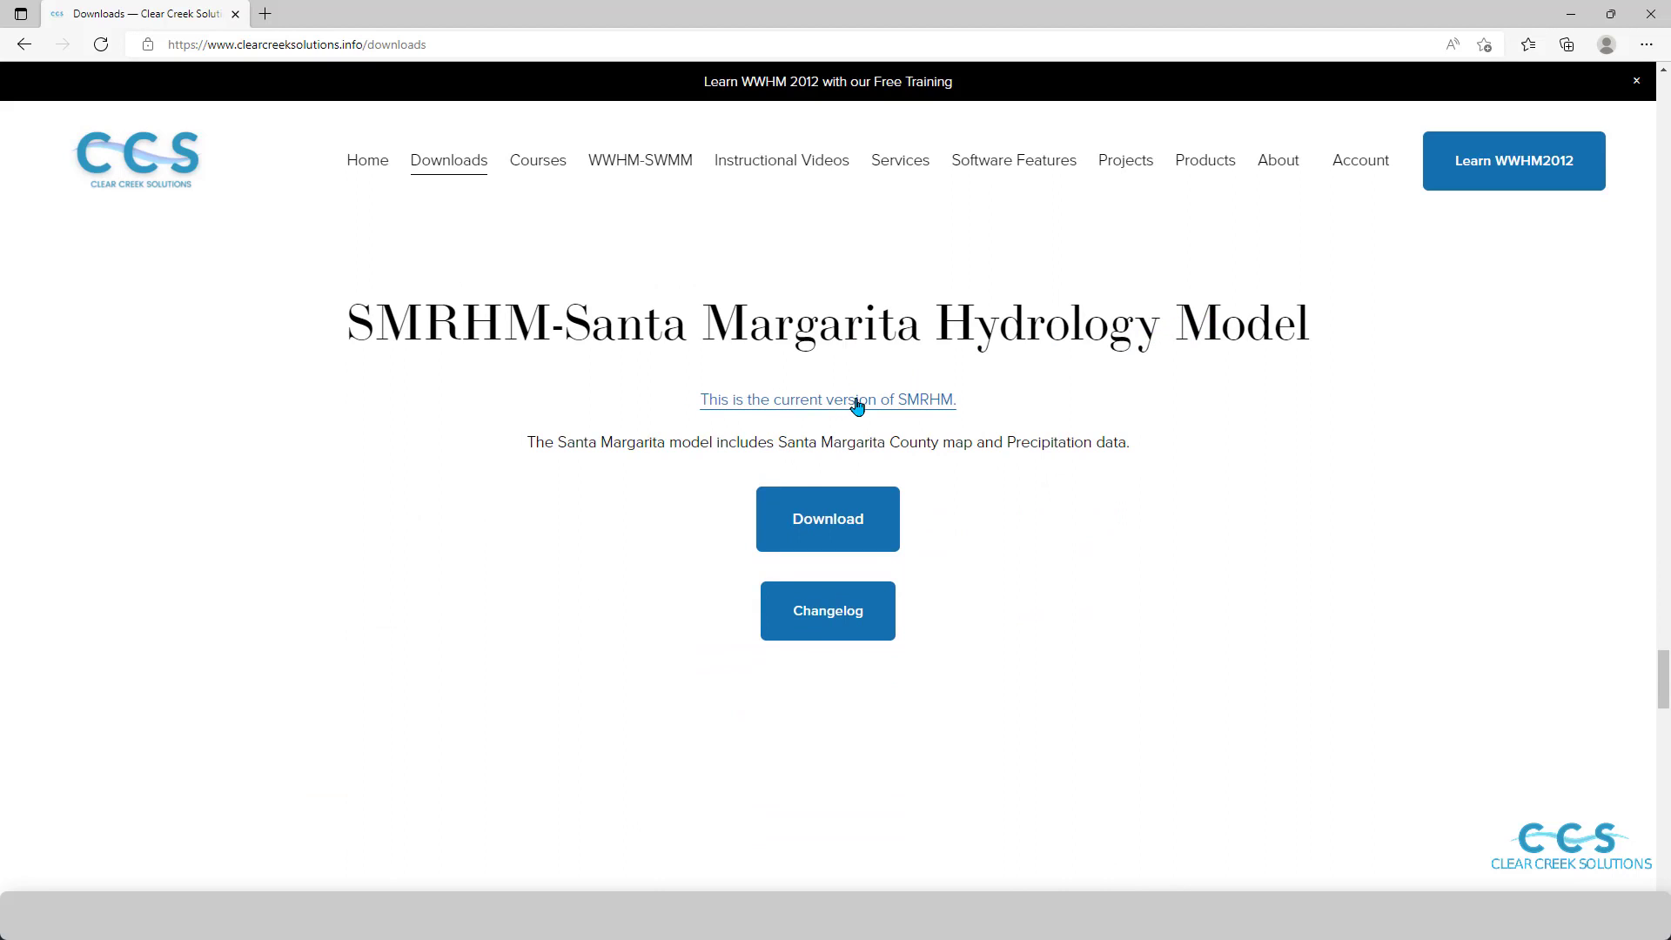
{"action": "left_click", "coordinate": [788, 609]}
{"action": "left_click", "coordinate": [846, 535]}
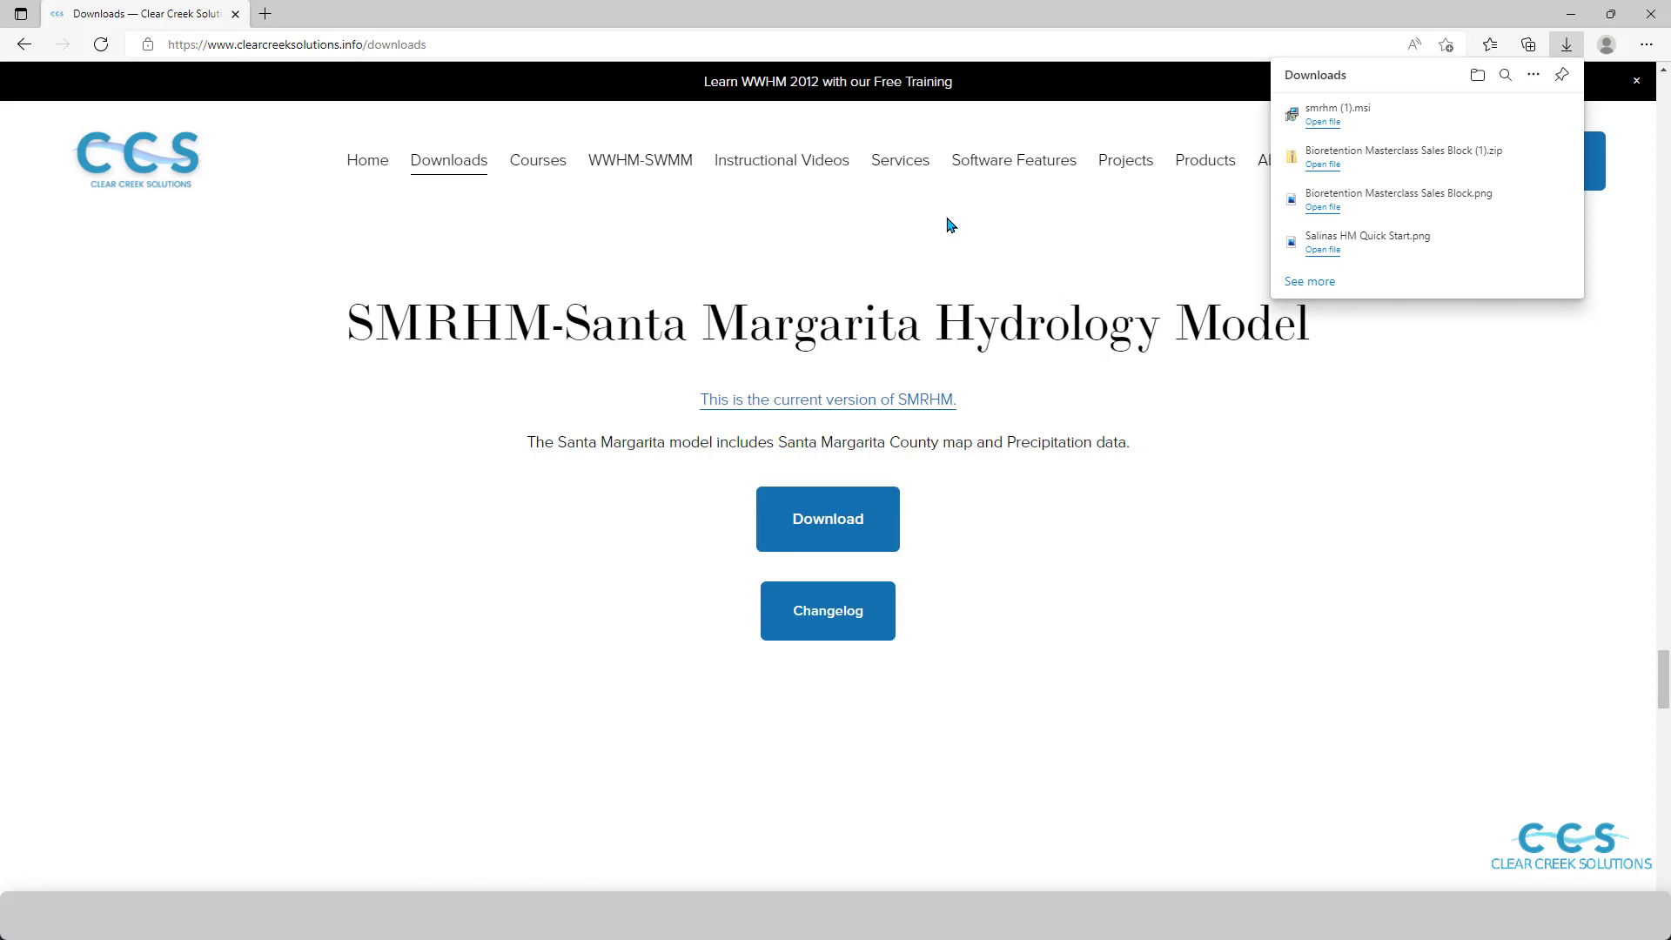
Check for the smrhm (1).msi installer in the Downloads folder in File Explorer, and close the folder window.
{"action": "mouse_move", "coordinate": [1428, 125]}
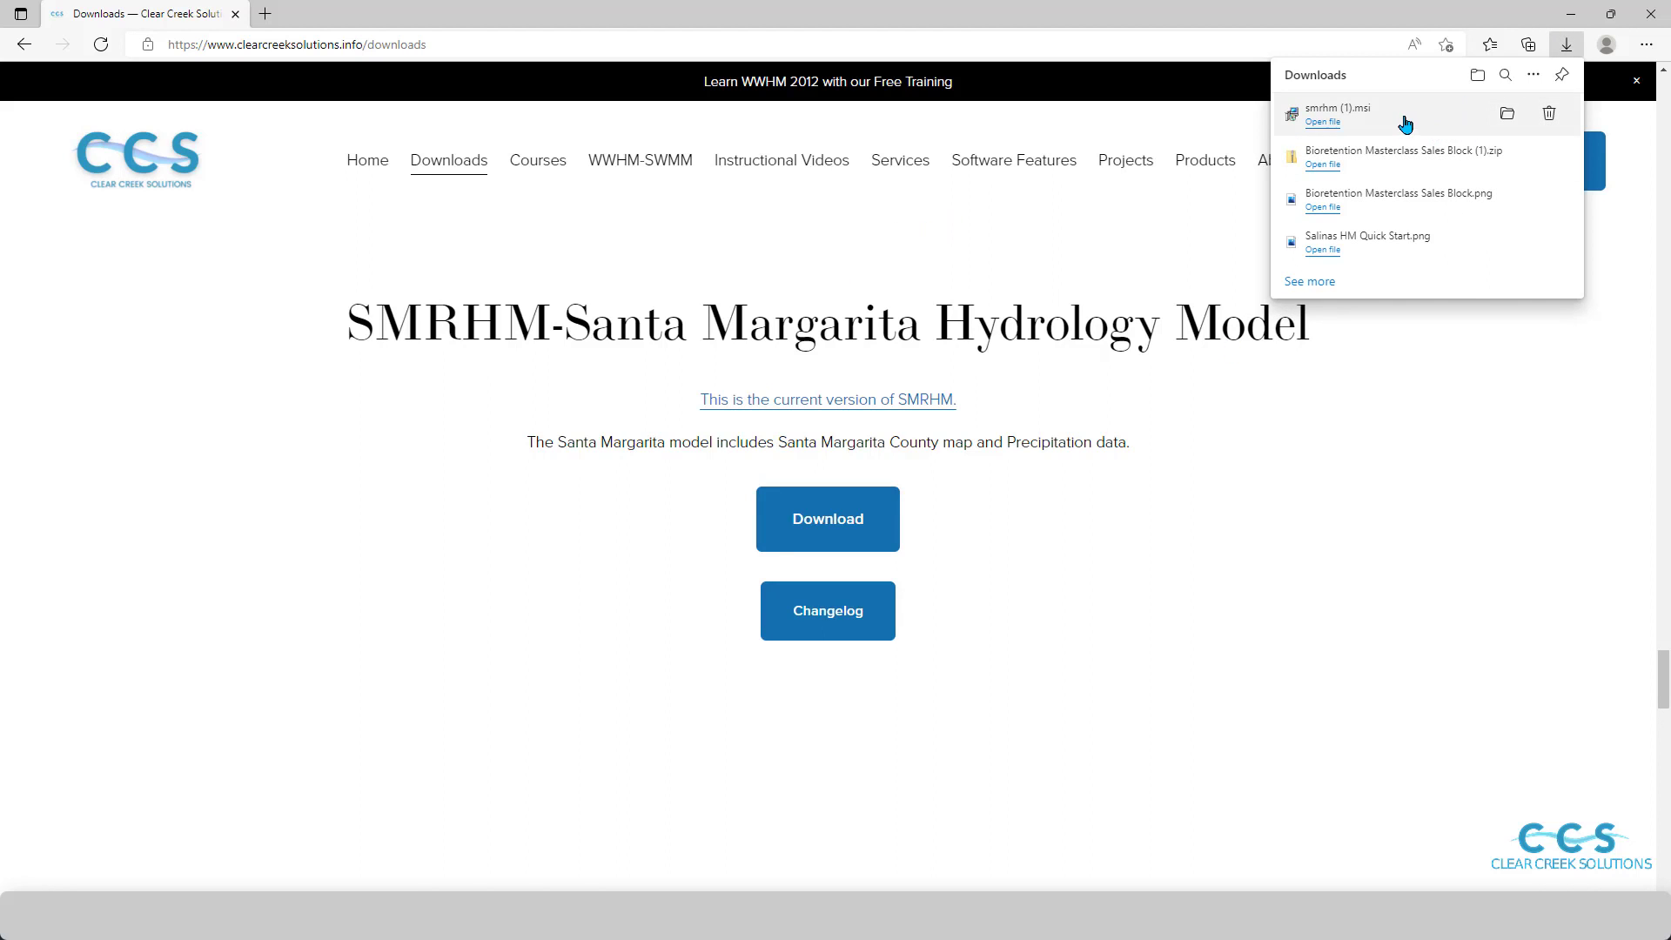
{"action": "key", "text": "super+e"}
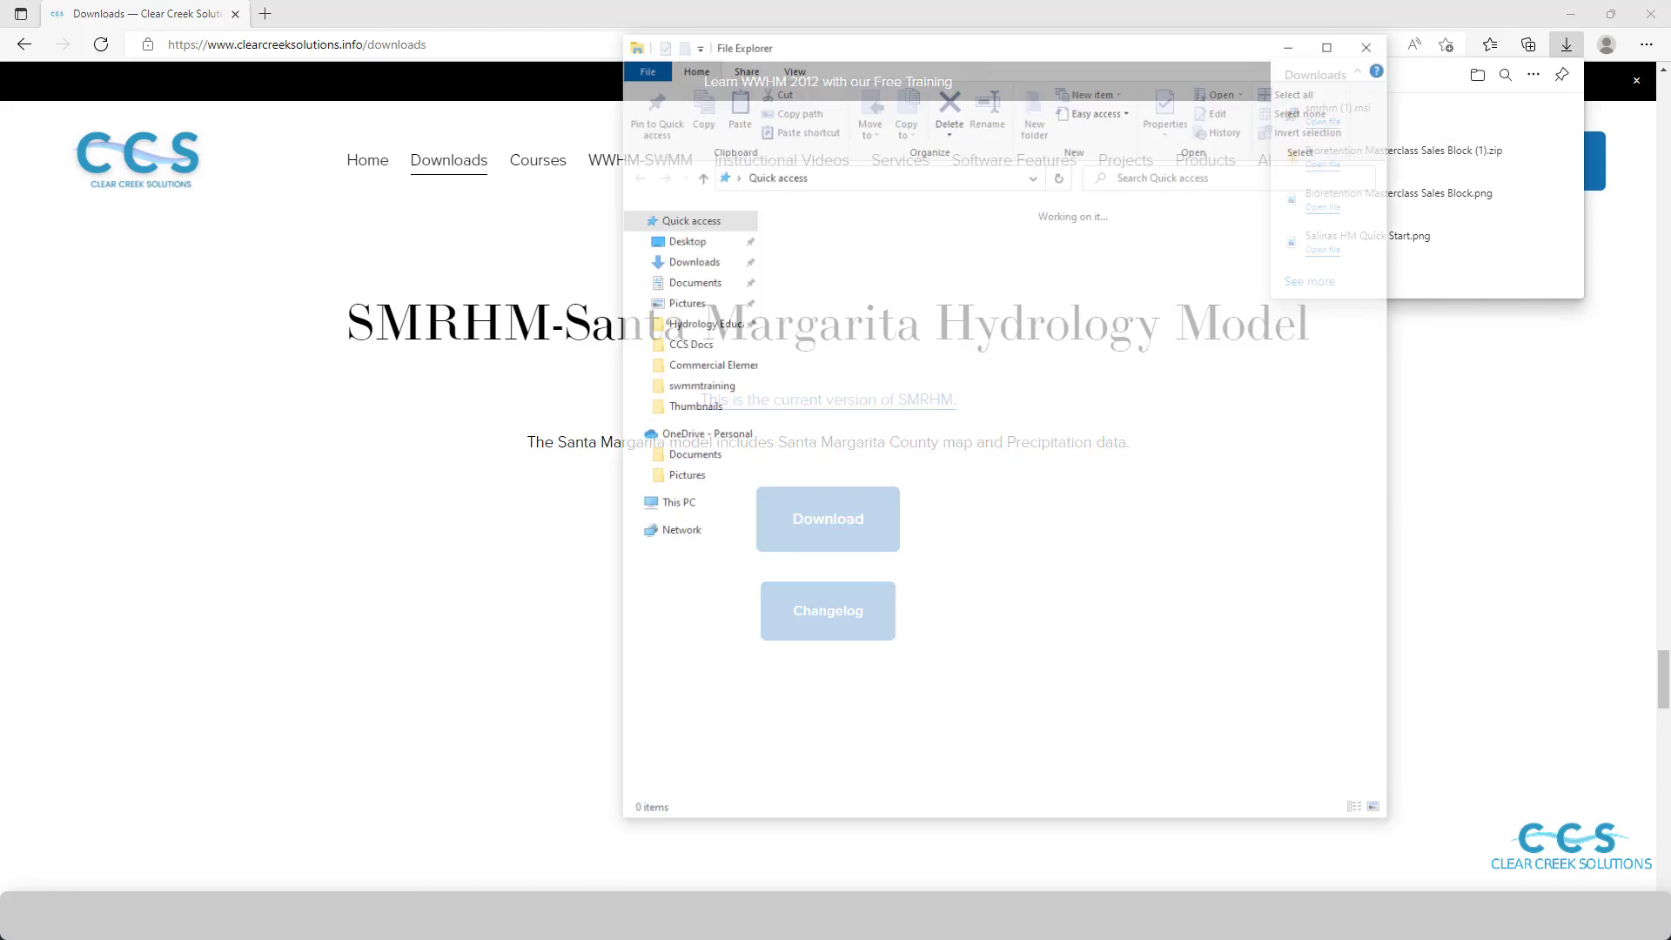
{"action": "left_click", "coordinate": [692, 261]}
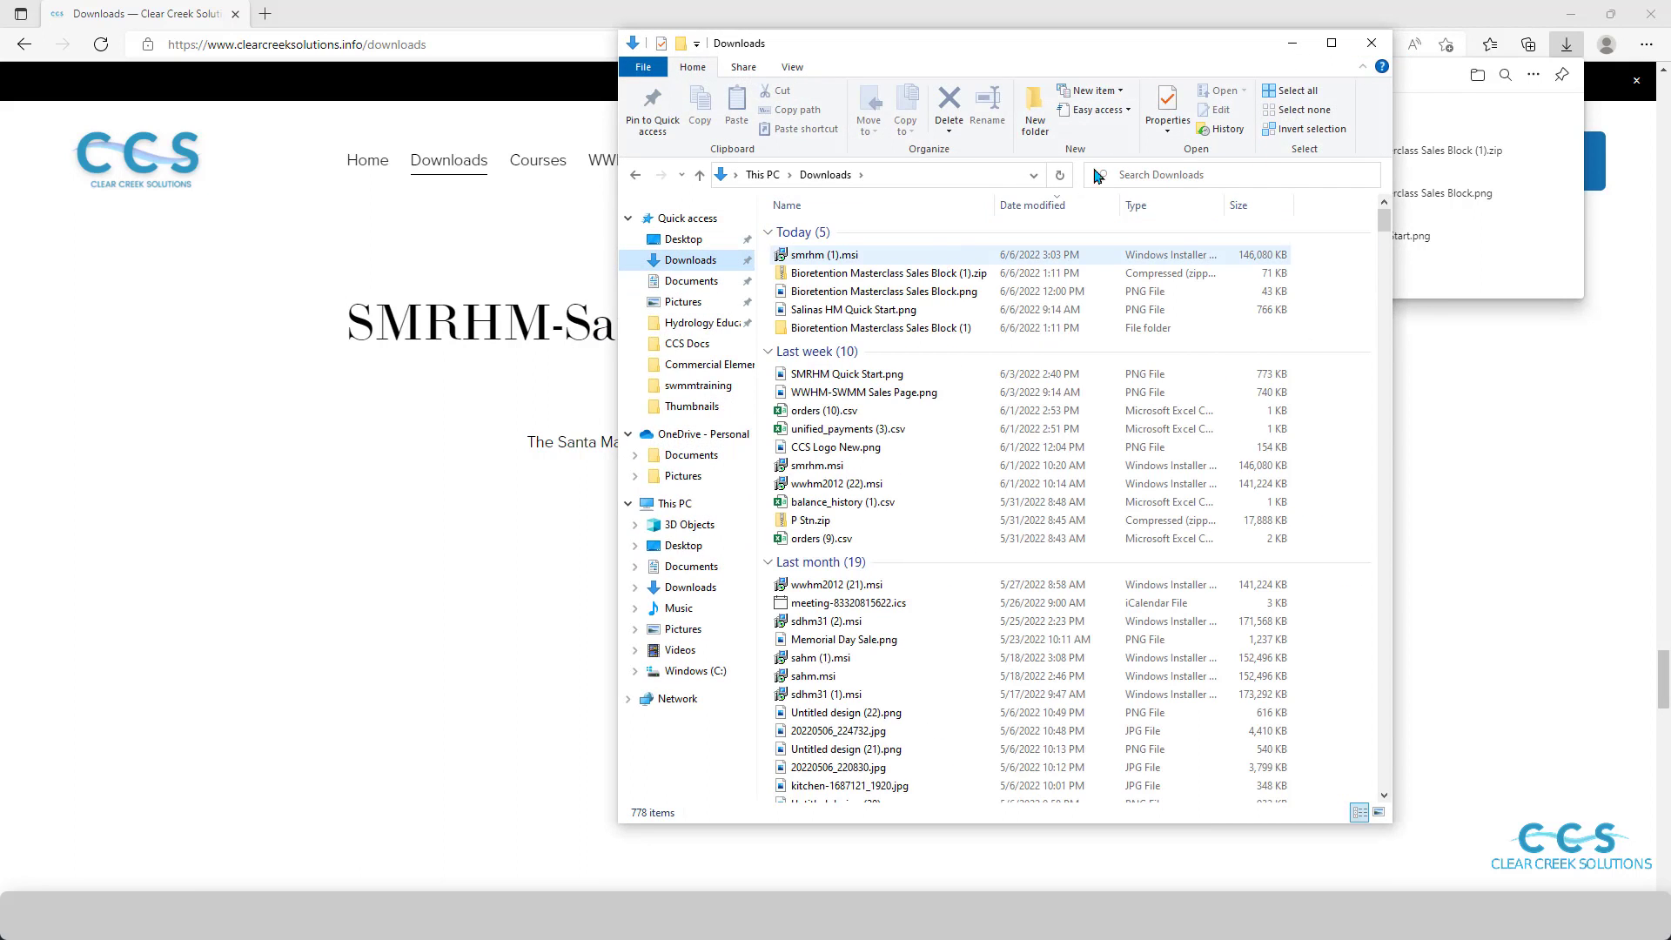
{"action": "left_click", "coordinate": [1372, 42]}
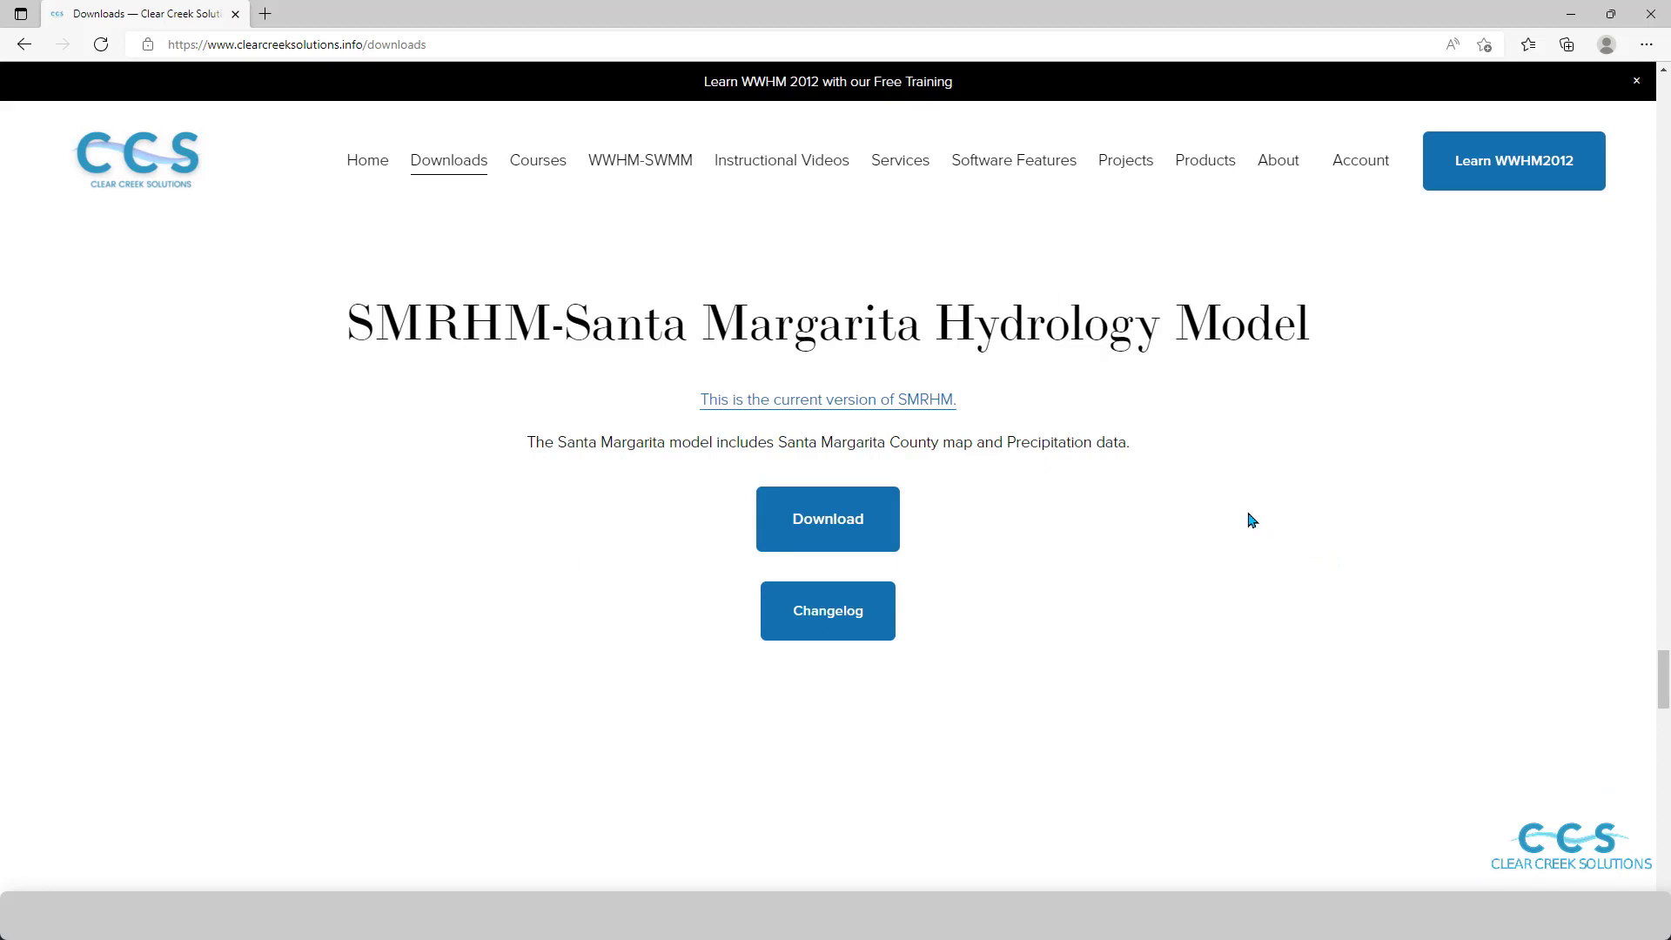
Minimize the browser and launch SMRHM from the desktop.
{"action": "left_click", "coordinate": [1563, 19]}
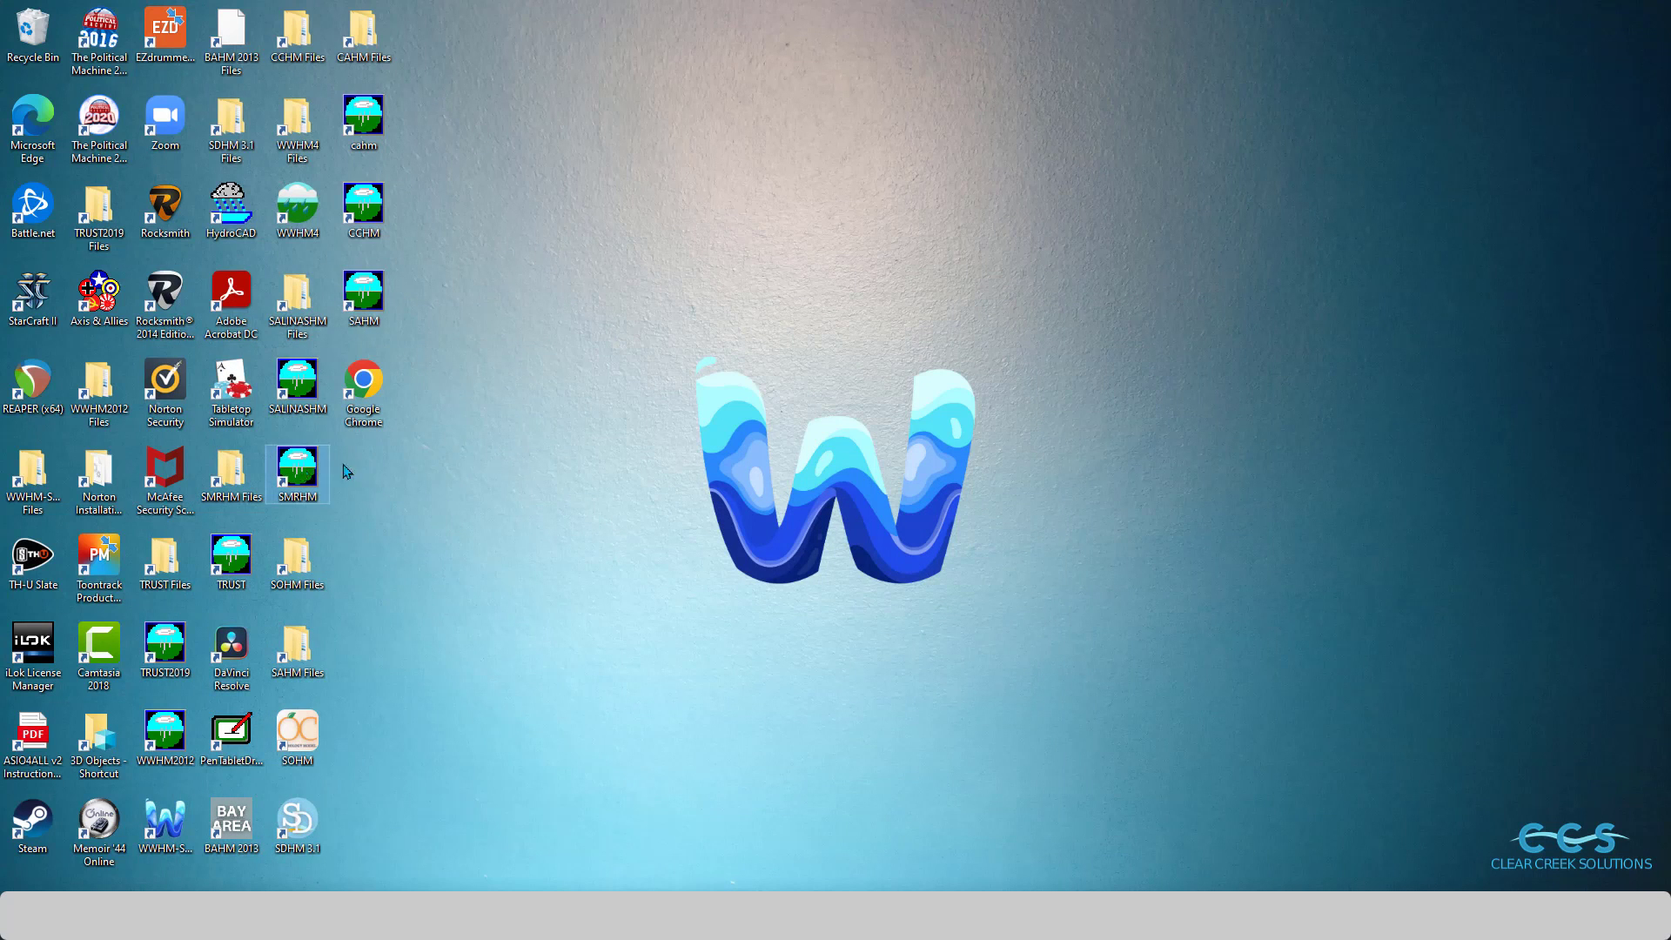
{"action": "double_click", "coordinate": [296, 468]}
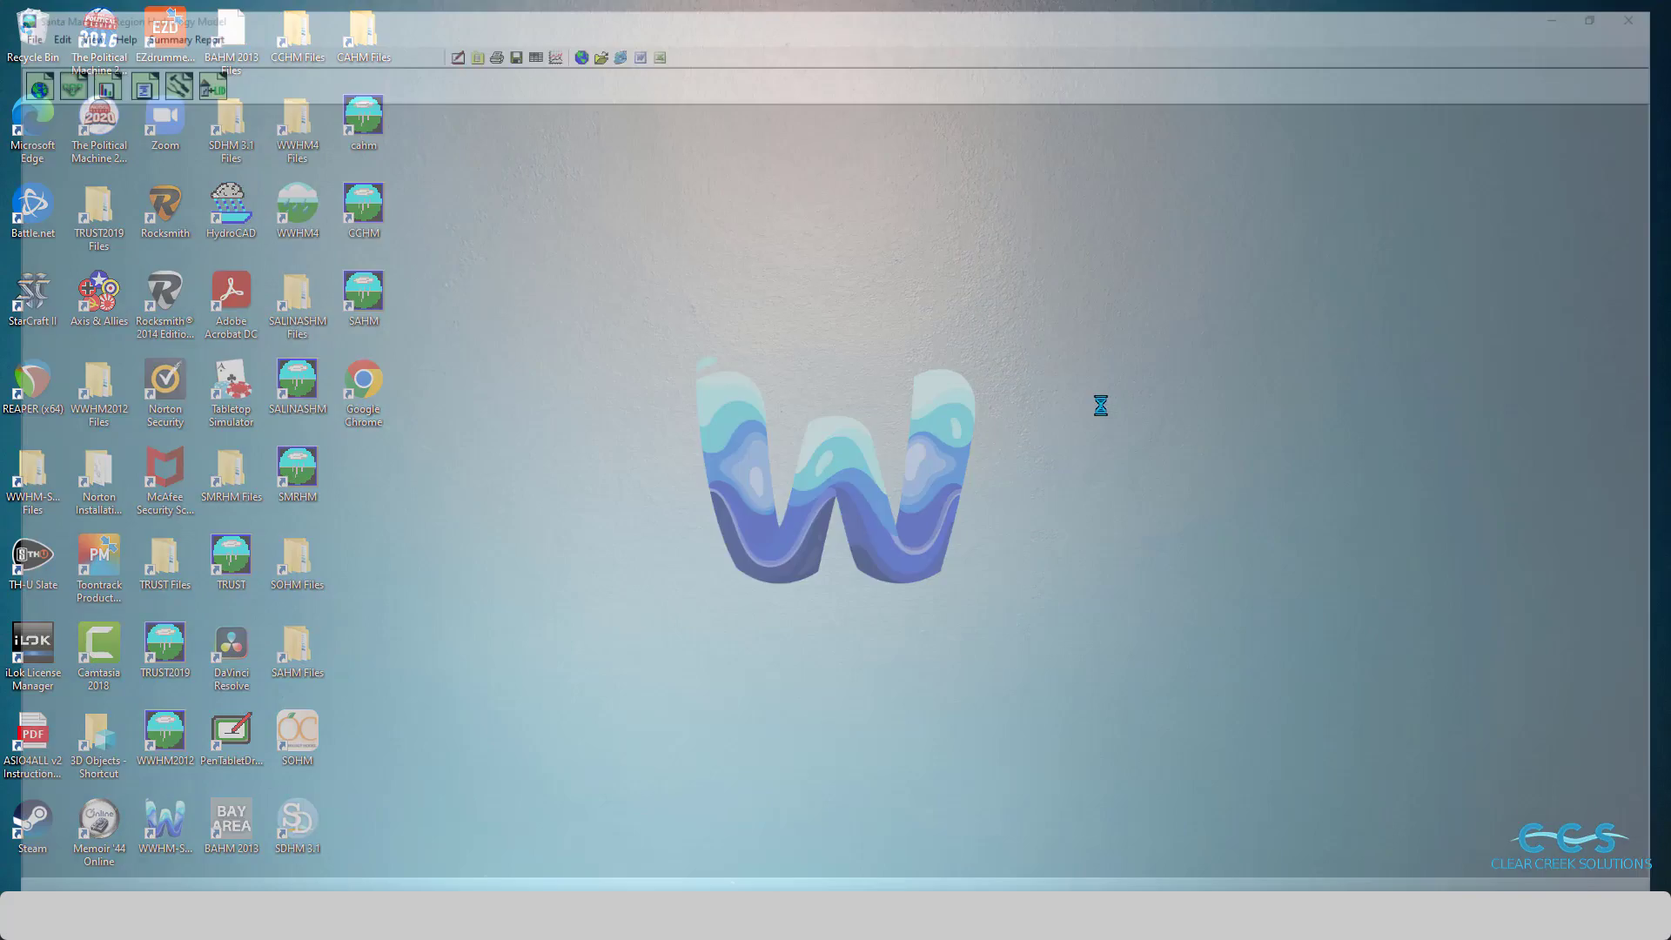
Search Windows for the SMRHM app, close the search and dismiss the Norton notification.
{"action": "key", "text": "super"}
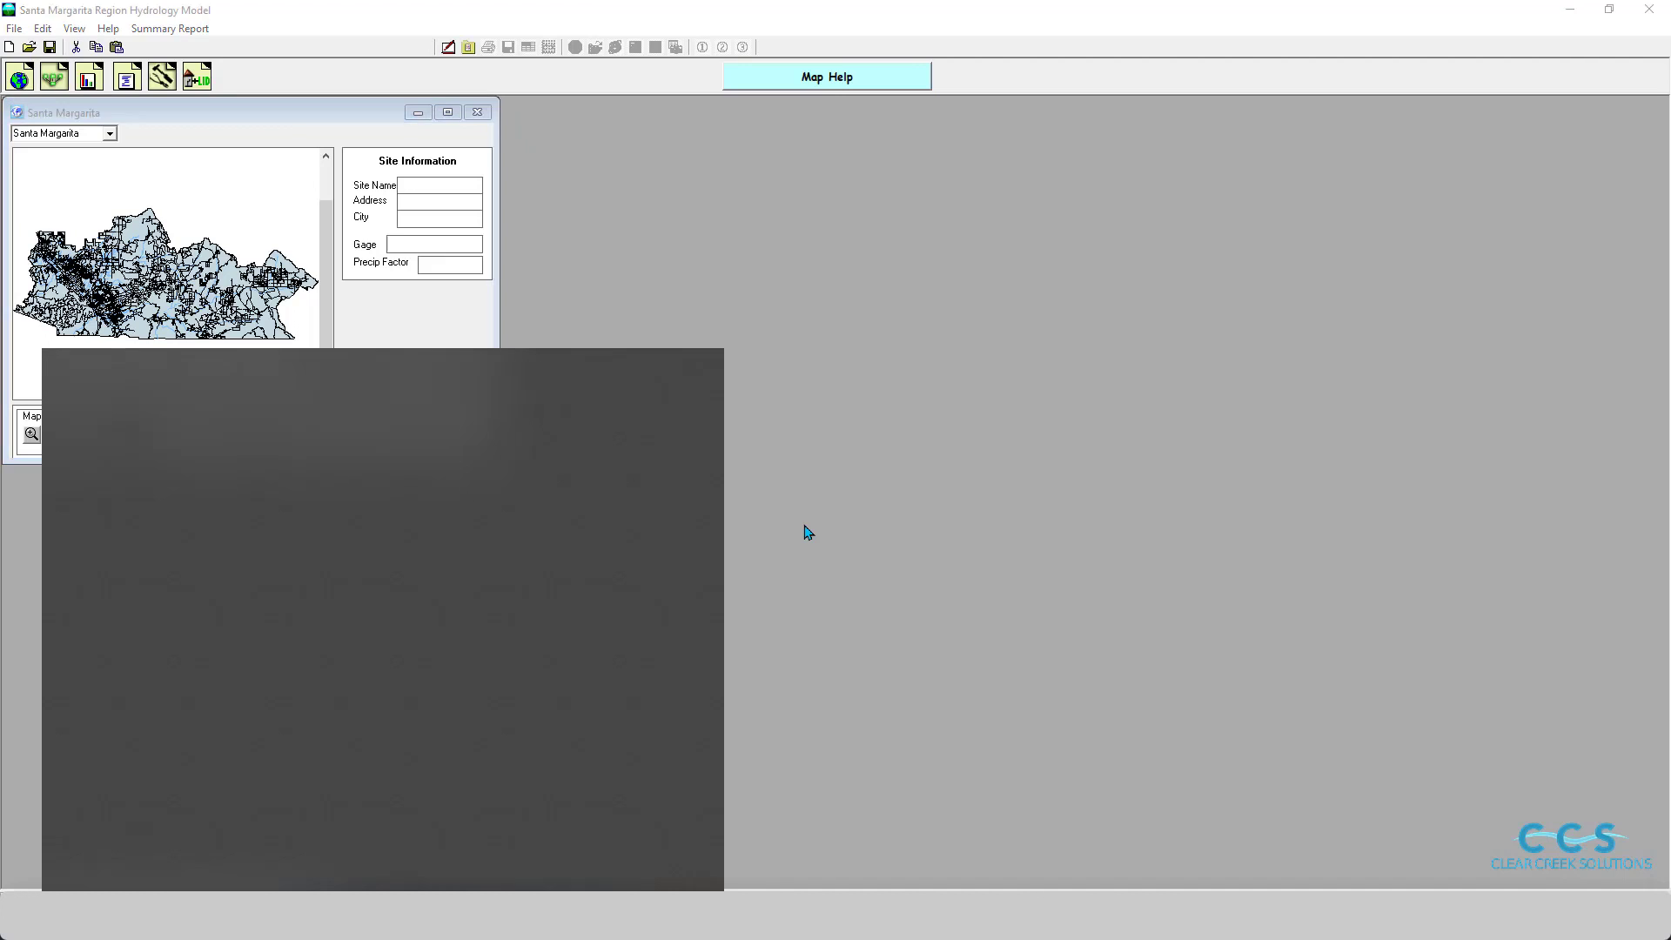
{"action": "type", "text": "smrhm"}
{"action": "key", "text": "BackSpace"}
{"action": "key", "text": "BackSpace"}
{"action": "key", "text": "BackSpace"}
{"action": "key", "text": "BackSpace"}
{"action": "key", "text": "BackSpace"}
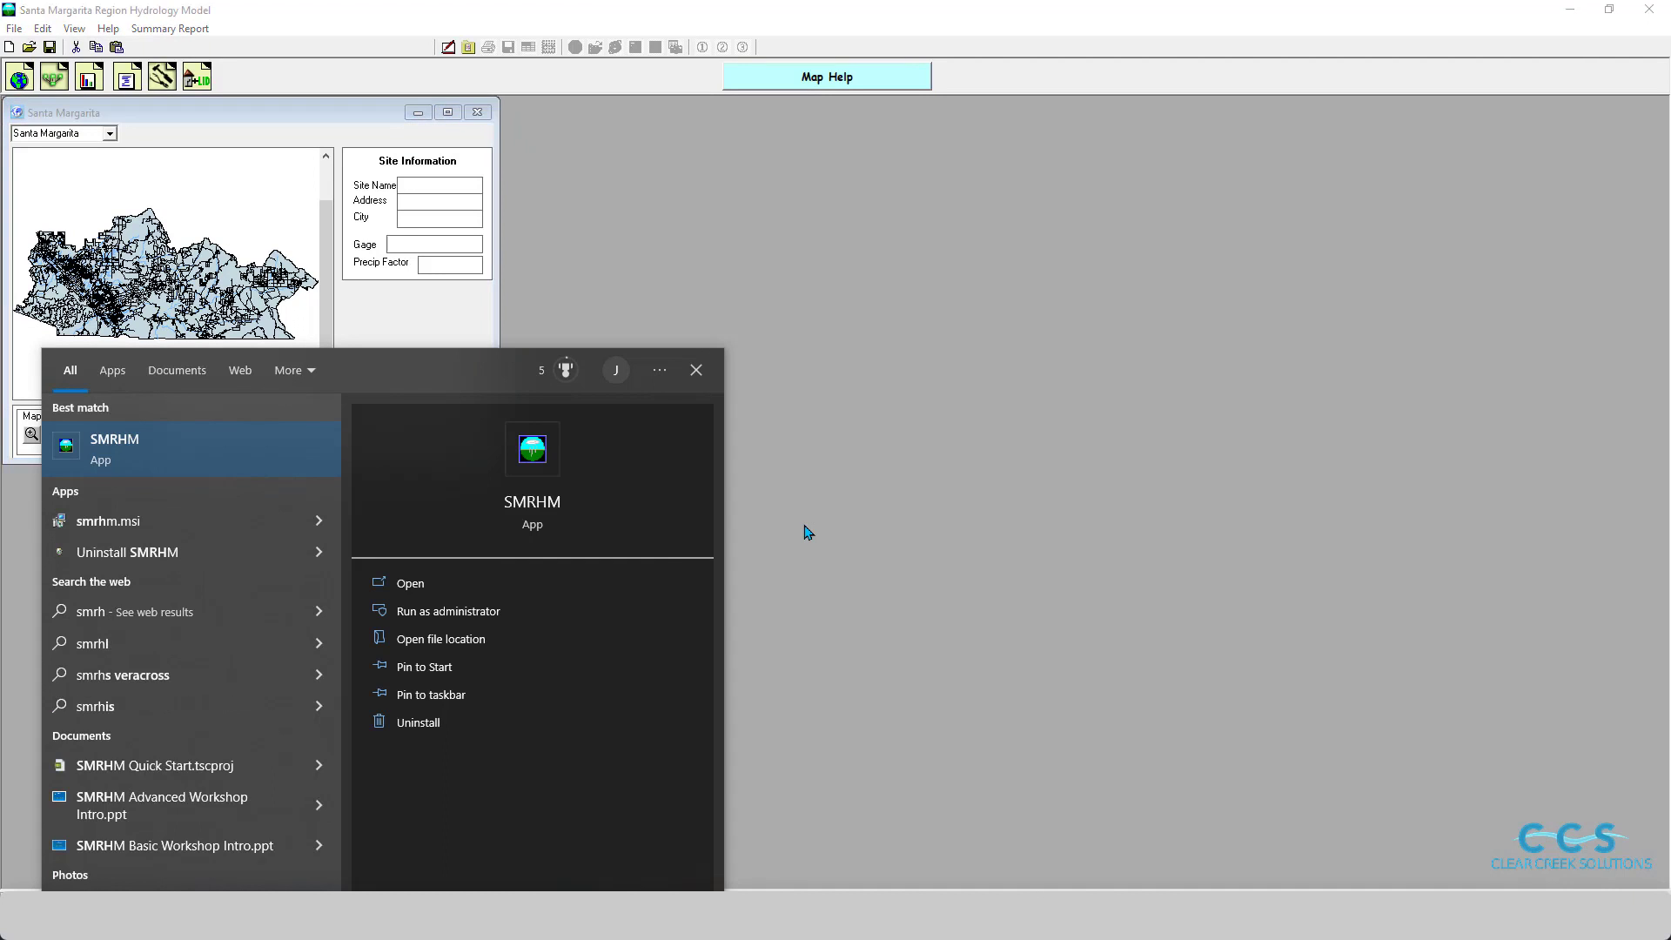
{"action": "key", "text": "Escape"}
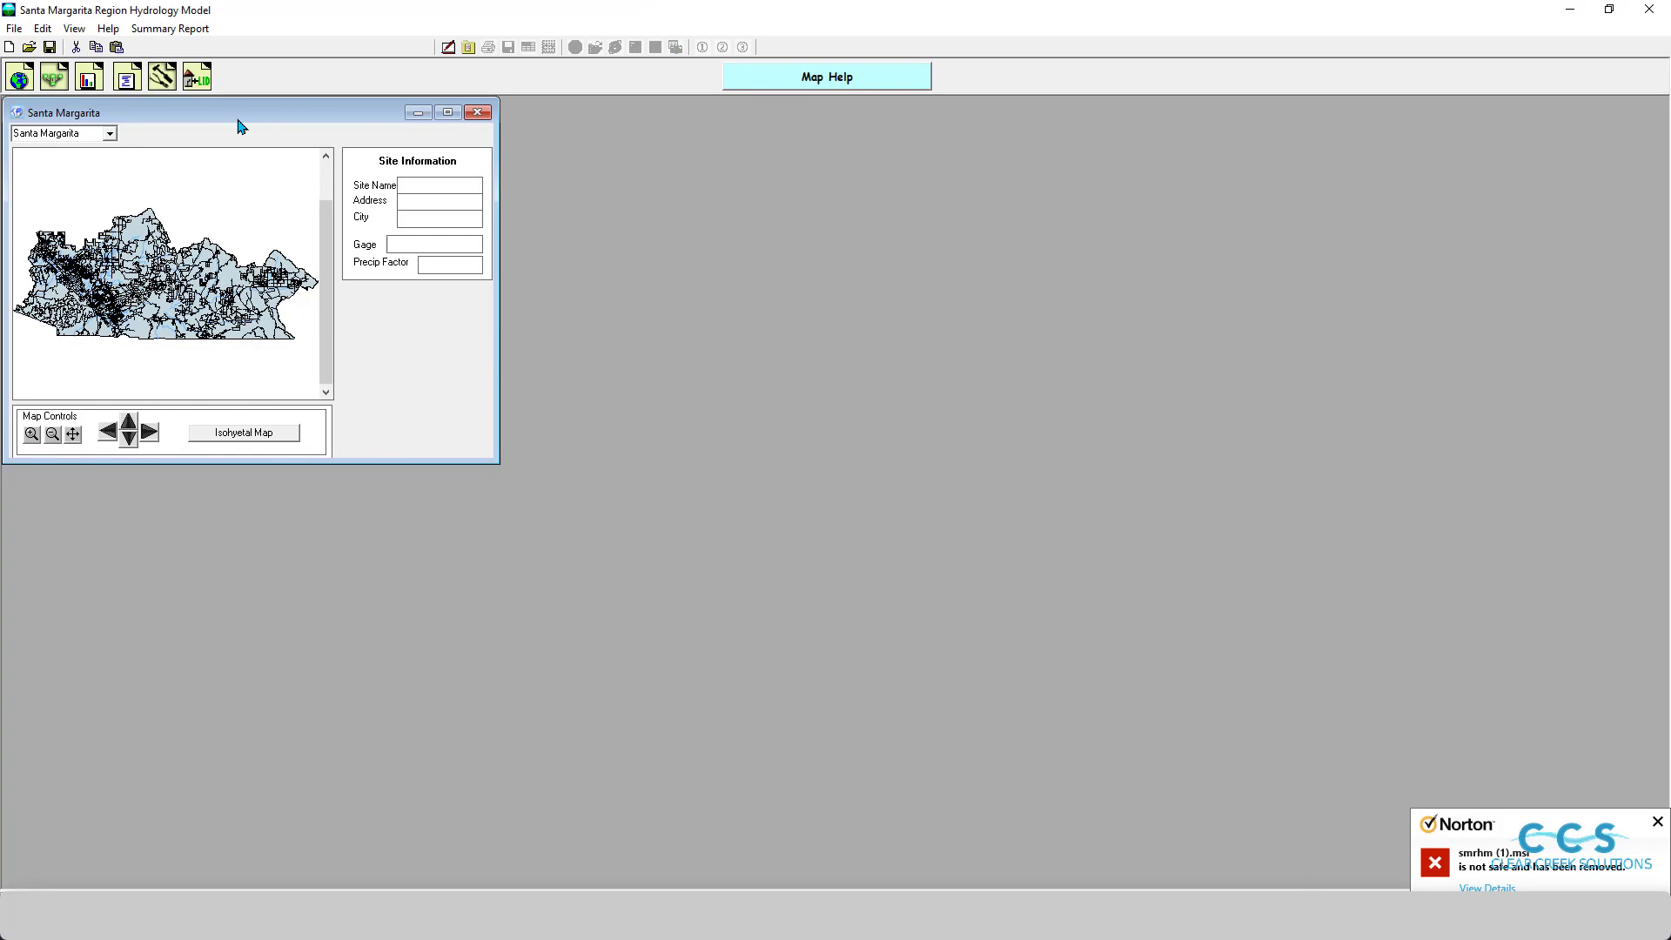
{"action": "left_click", "coordinate": [1657, 825]}
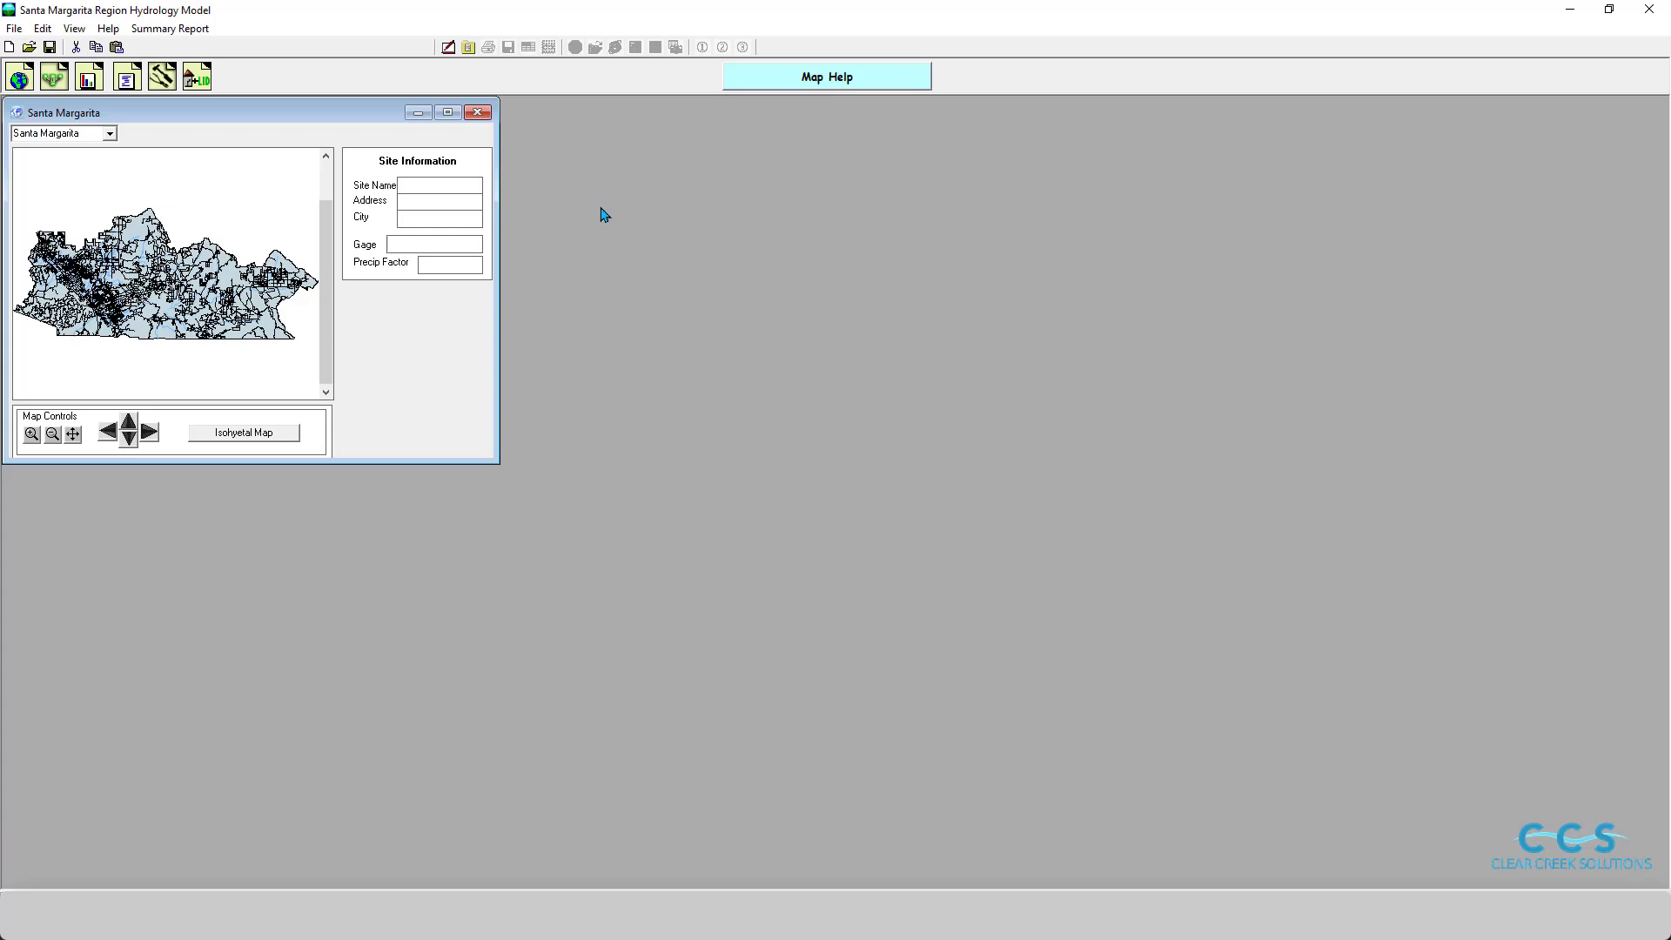
Check the map region selection and view the Isohyetal Map PDF, returning to the SMRHM map window.
{"action": "left_click", "coordinate": [110, 135]}
{"action": "left_click", "coordinate": [195, 131]}
{"action": "left_click", "coordinate": [271, 433]}
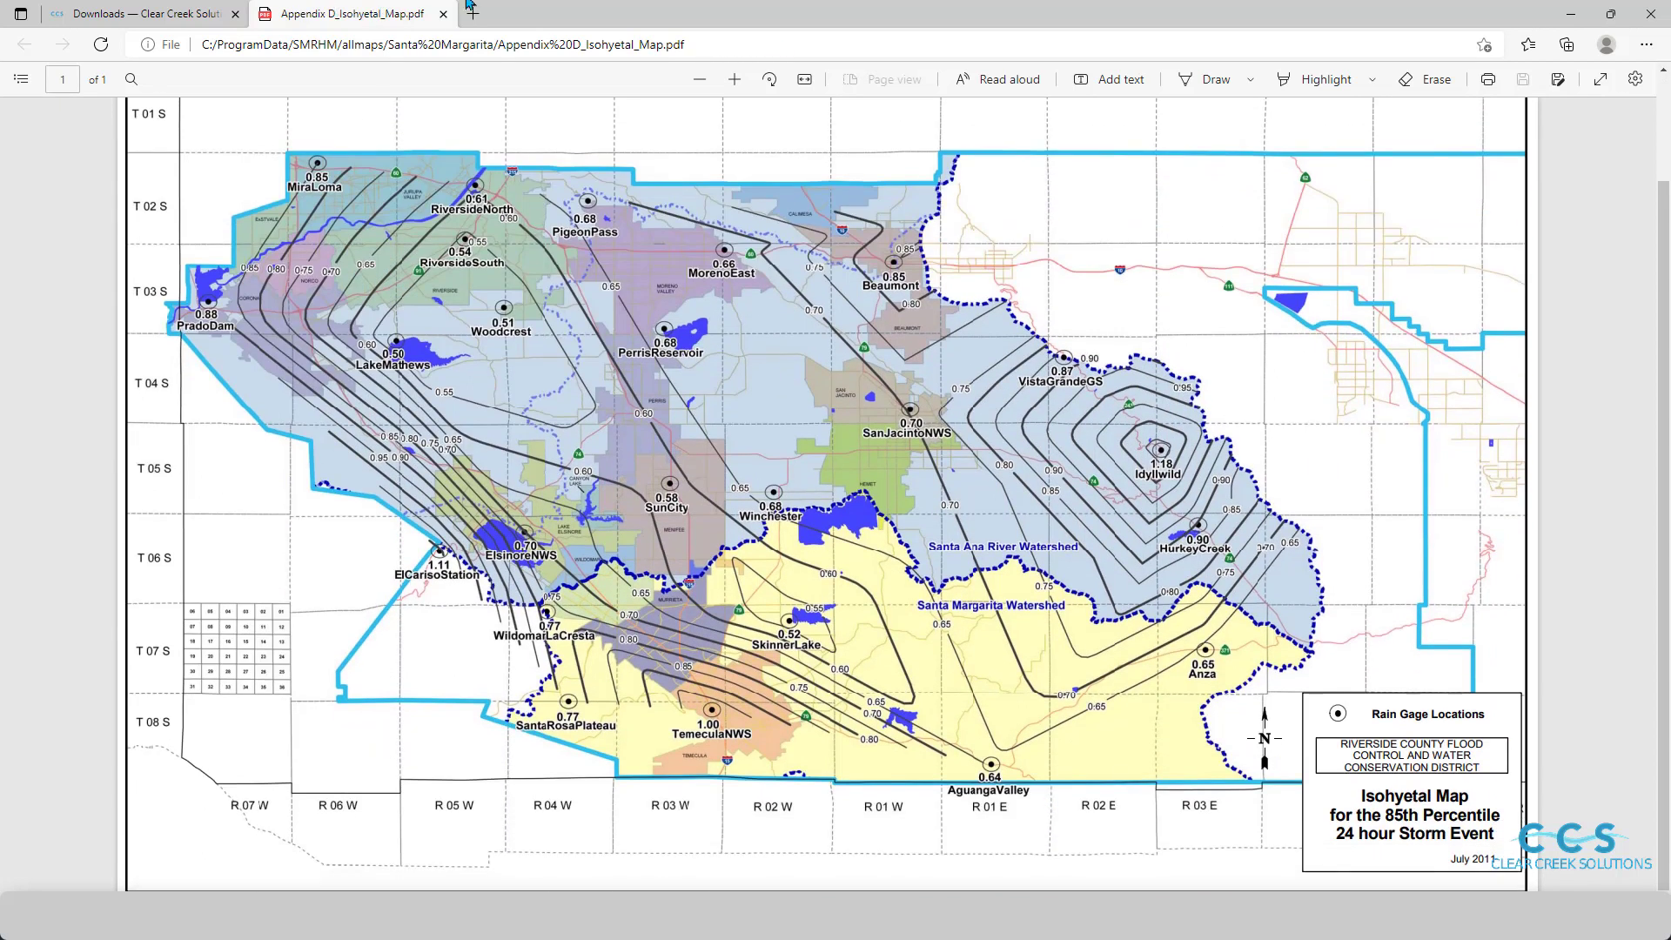
{"action": "left_click", "coordinate": [1571, 13]}
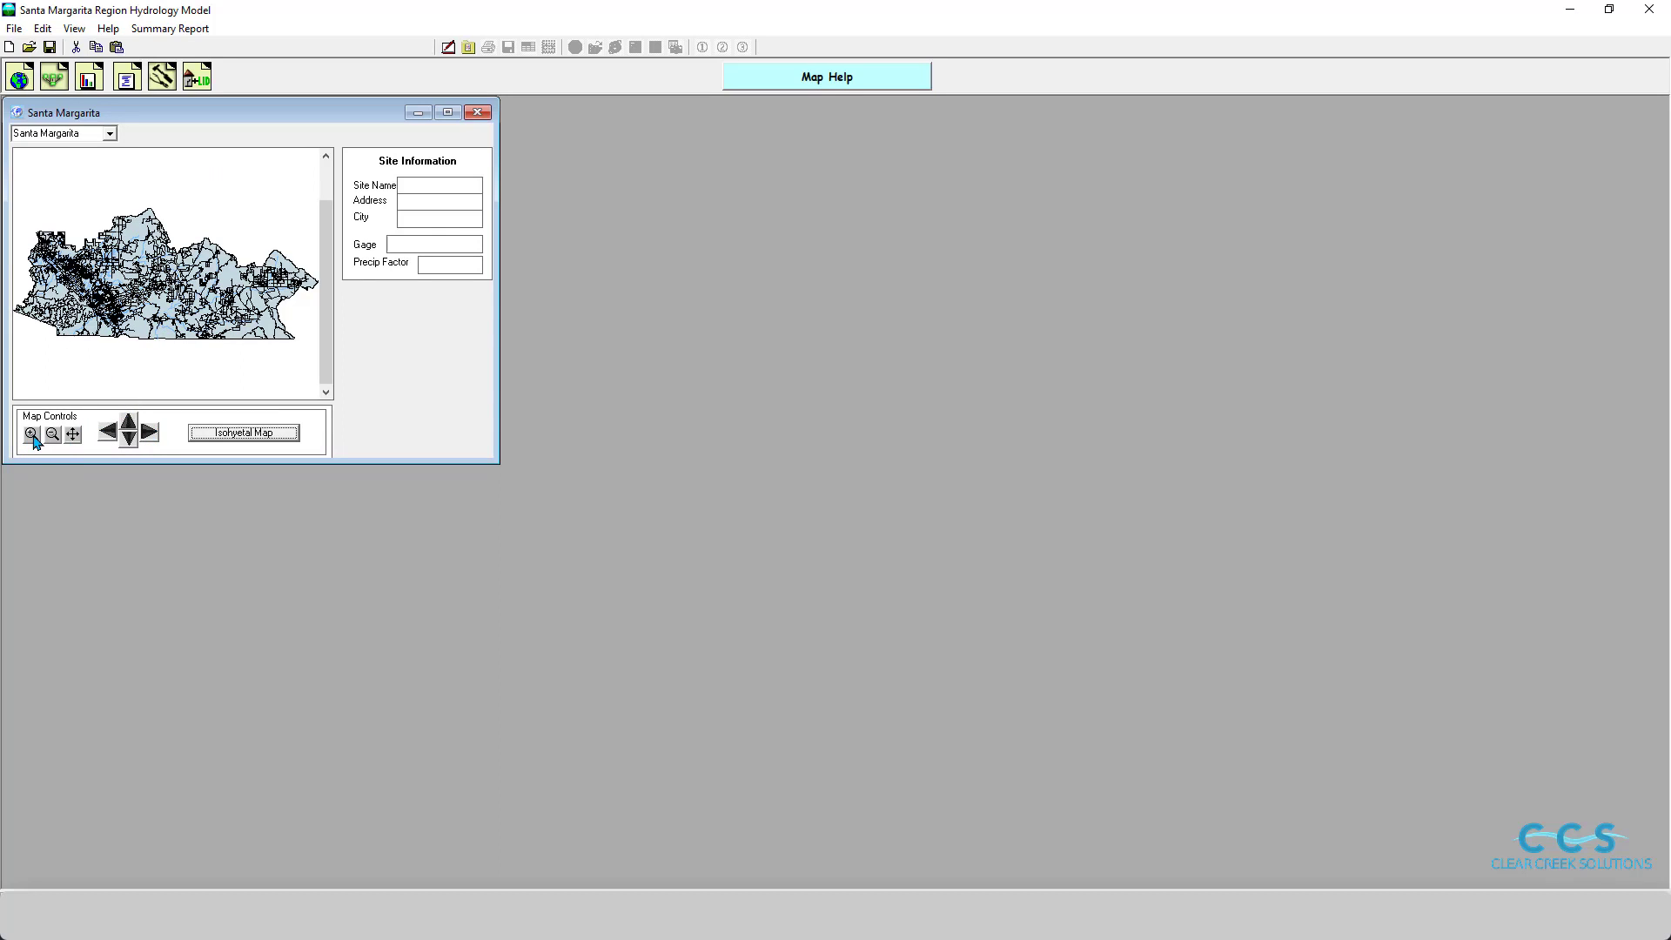
Try zooming in and out on the Santa Margarita map, and restore its full extent.
{"action": "left_click", "coordinate": [33, 435]}
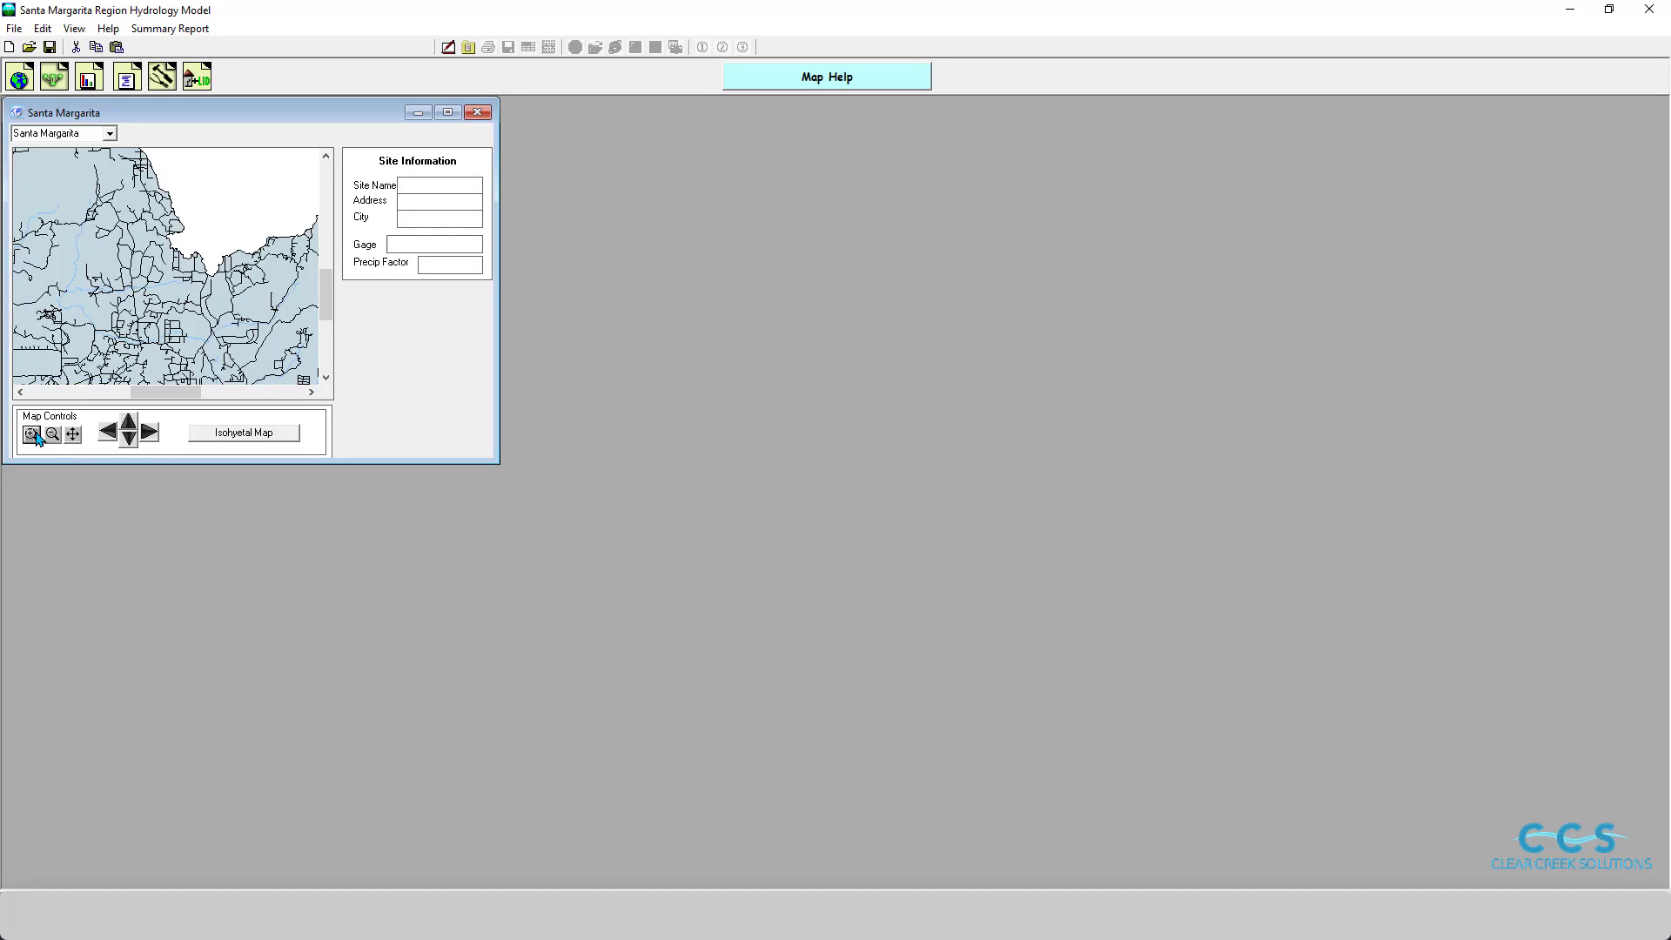
{"action": "left_click", "coordinate": [33, 435]}
{"action": "left_click", "coordinate": [34, 435]}
{"action": "left_click", "coordinate": [33, 435]}
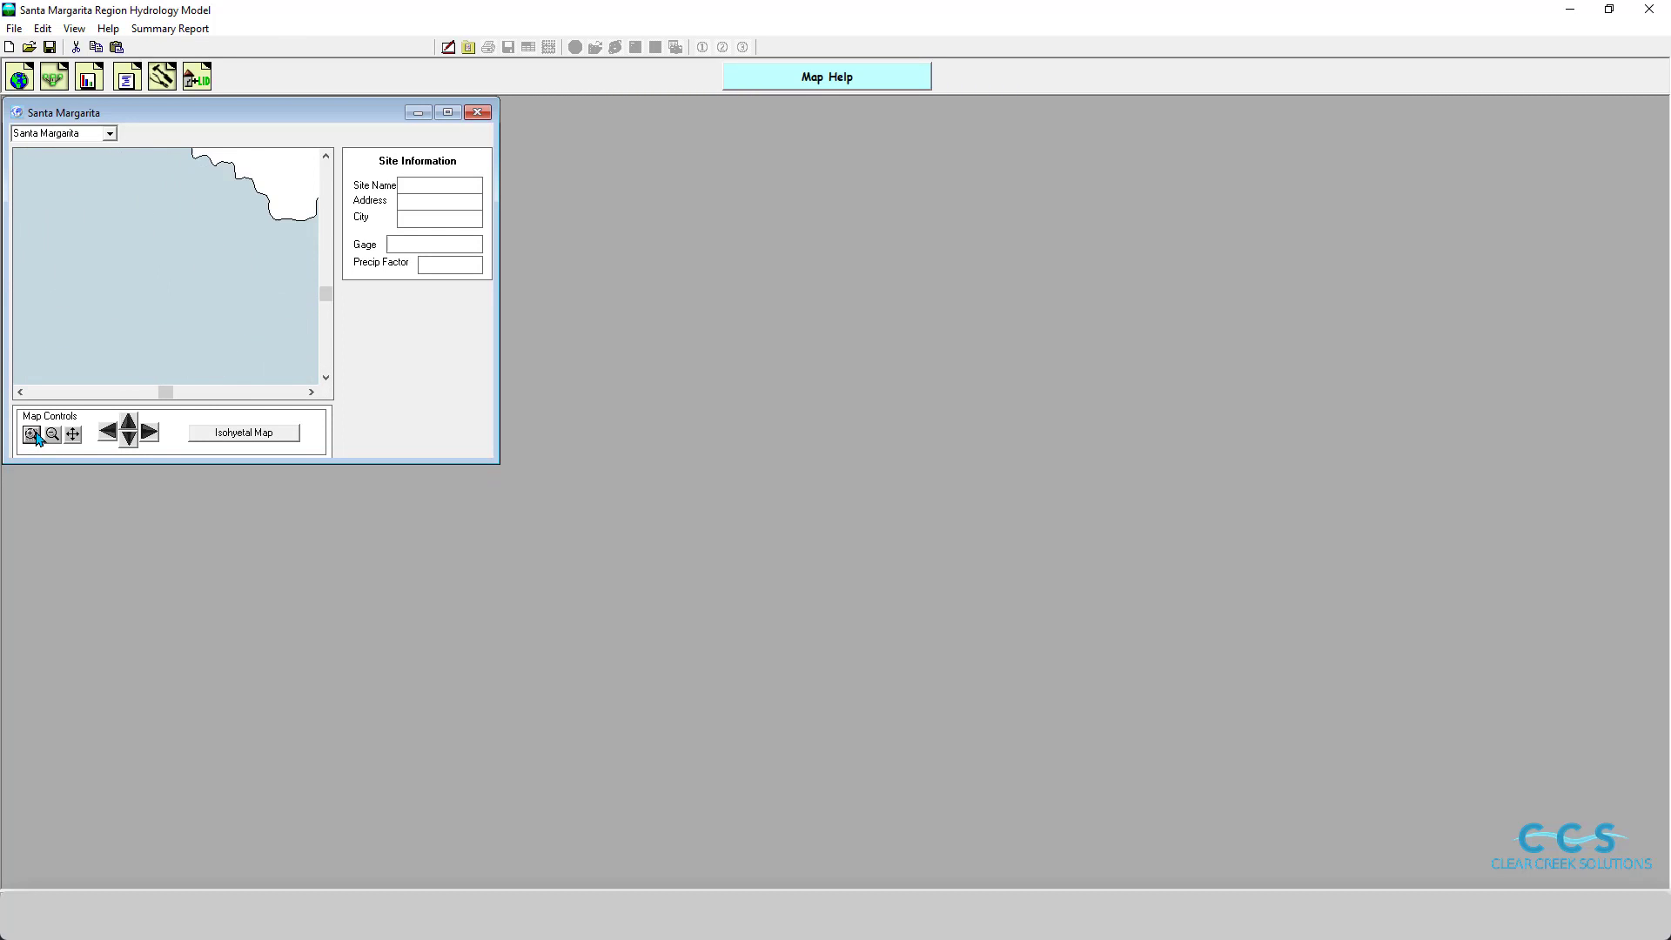
{"action": "left_click", "coordinate": [51, 435]}
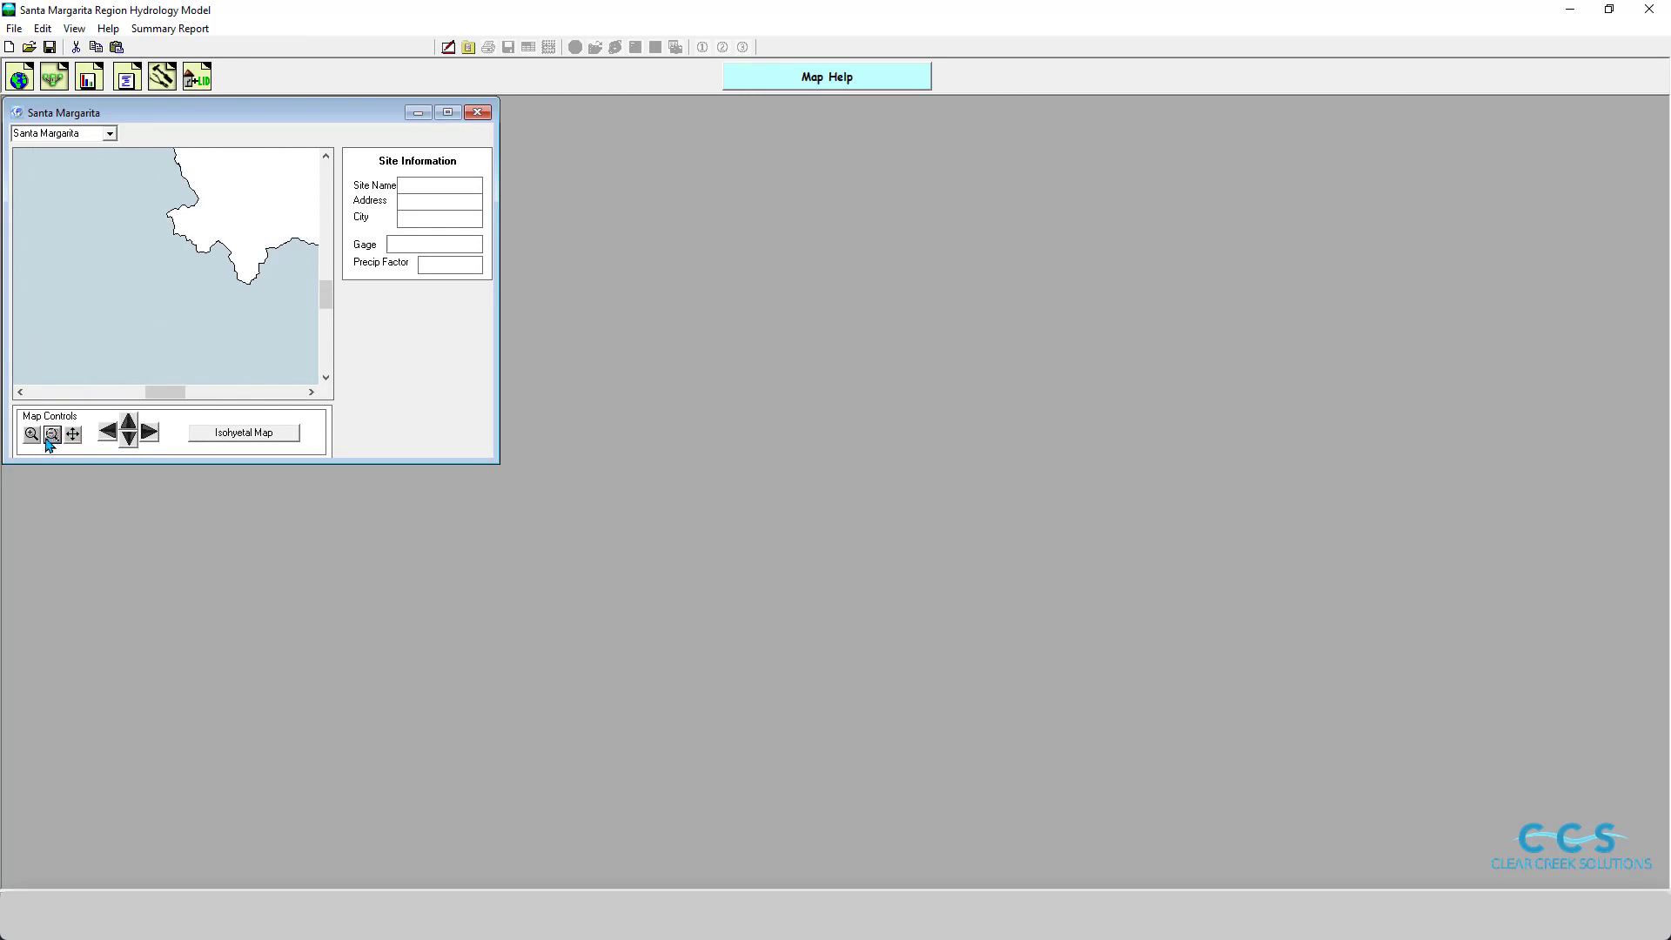
{"action": "left_click", "coordinate": [35, 437]}
{"action": "left_click", "coordinate": [36, 439]}
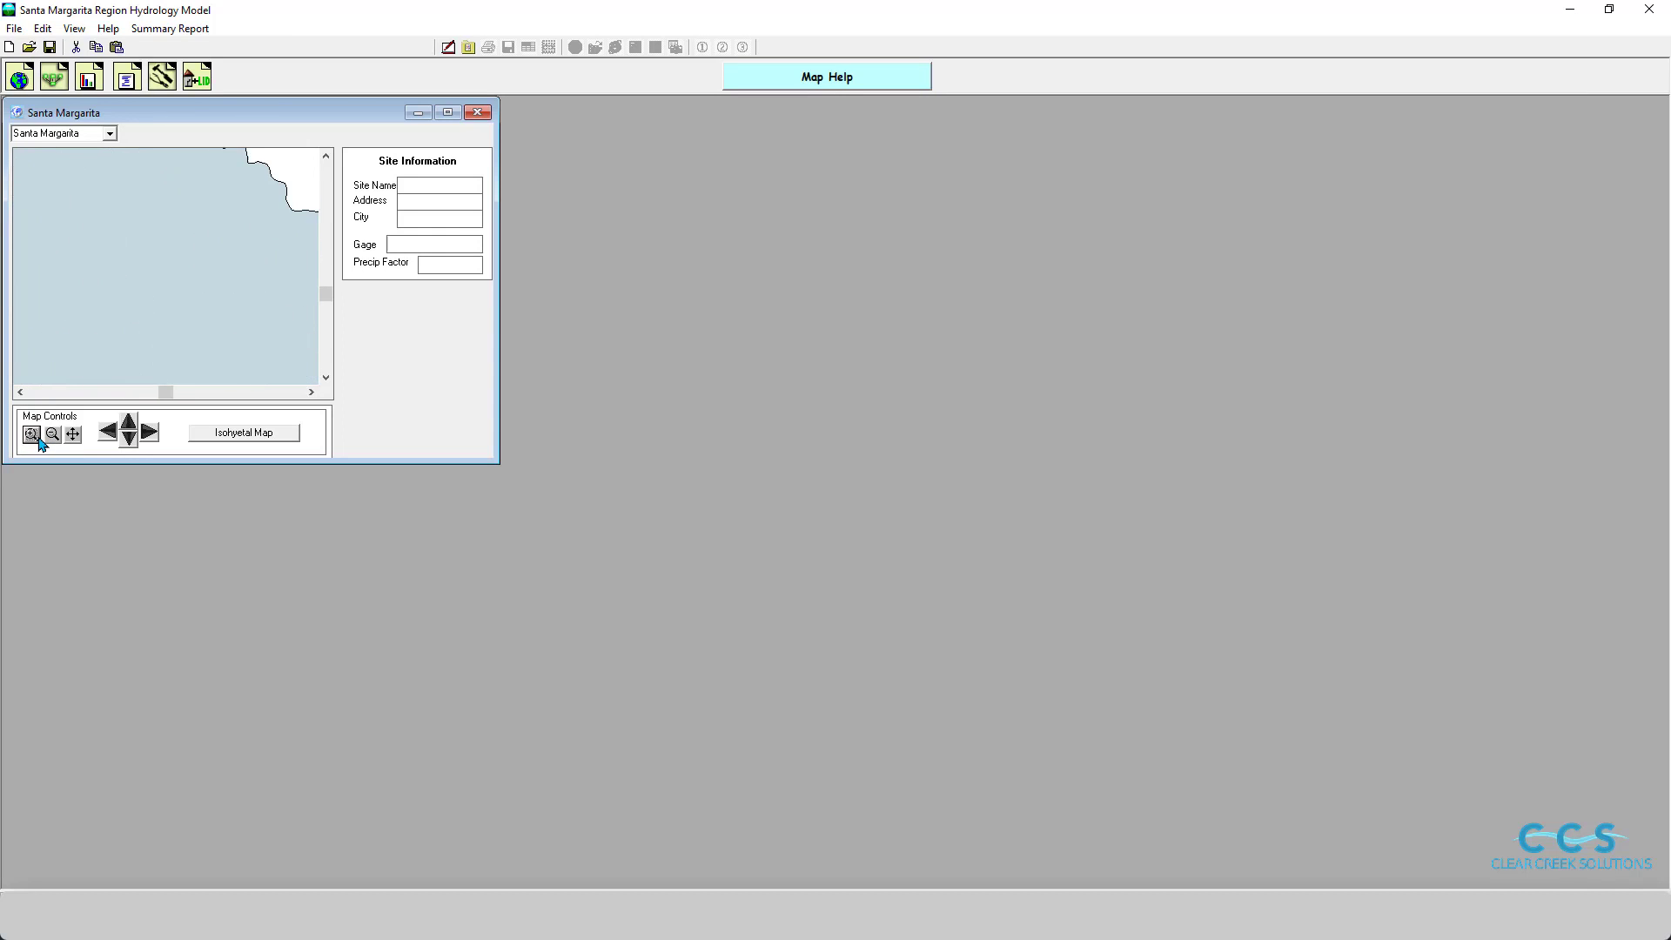
{"action": "left_click", "coordinate": [77, 437]}
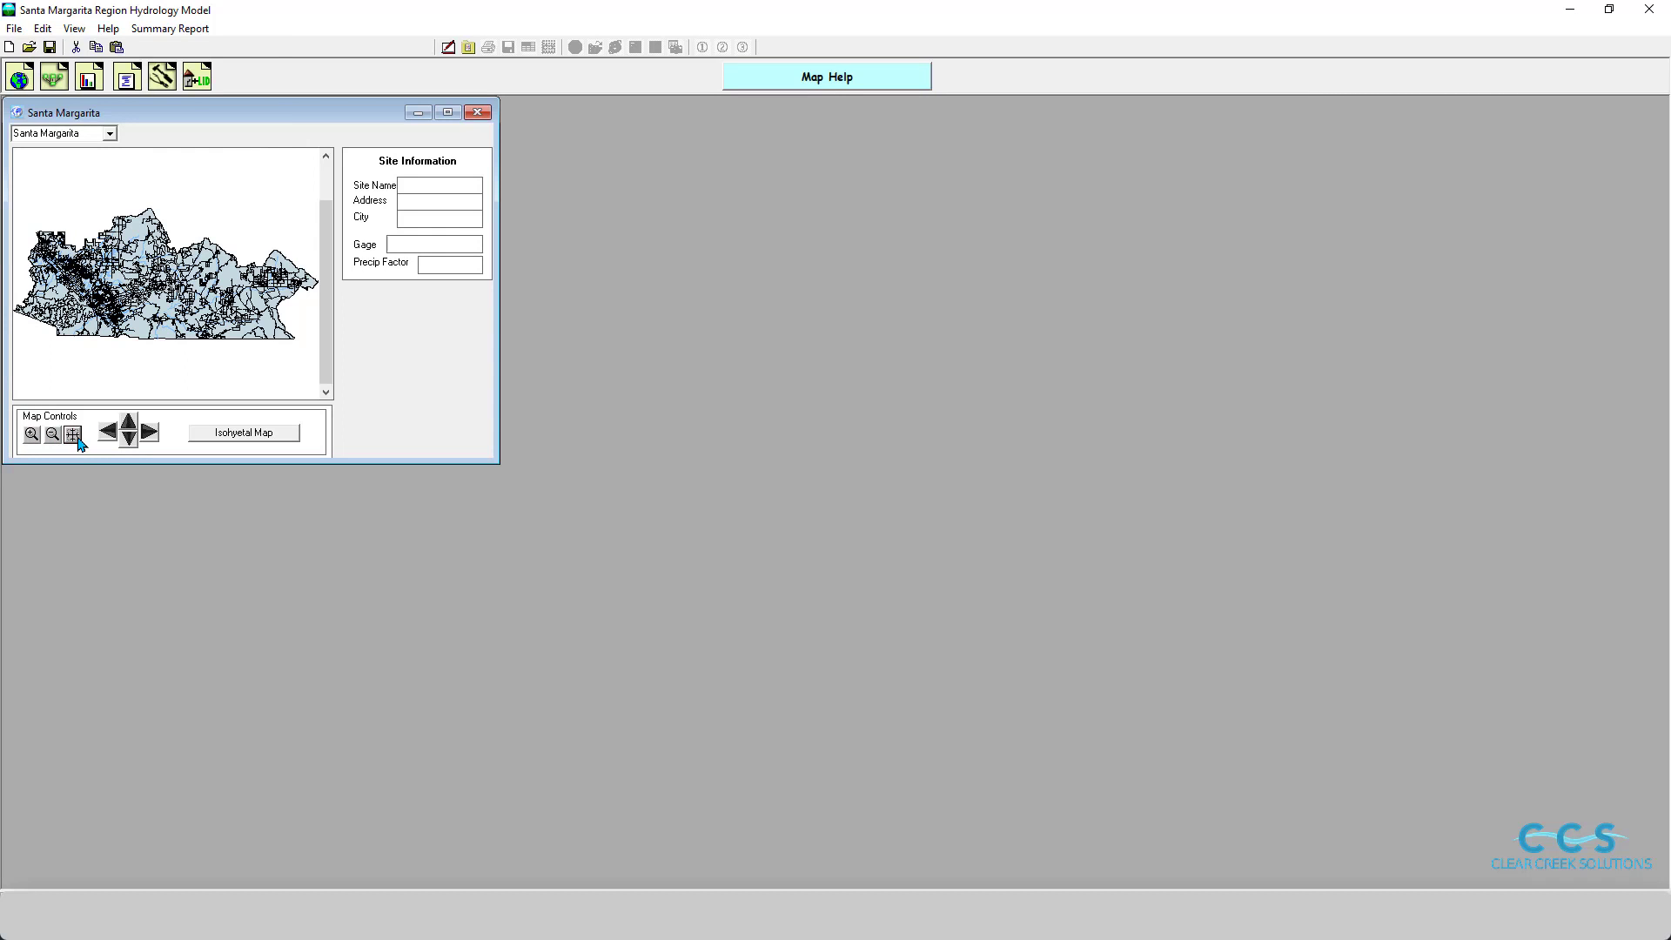
Place the project site on the Santa Margarita map at Lynch, just south of Mark.
{"action": "left_click", "coordinate": [35, 435]}
{"action": "left_click", "coordinate": [34, 435]}
{"action": "left_click", "coordinate": [38, 438]}
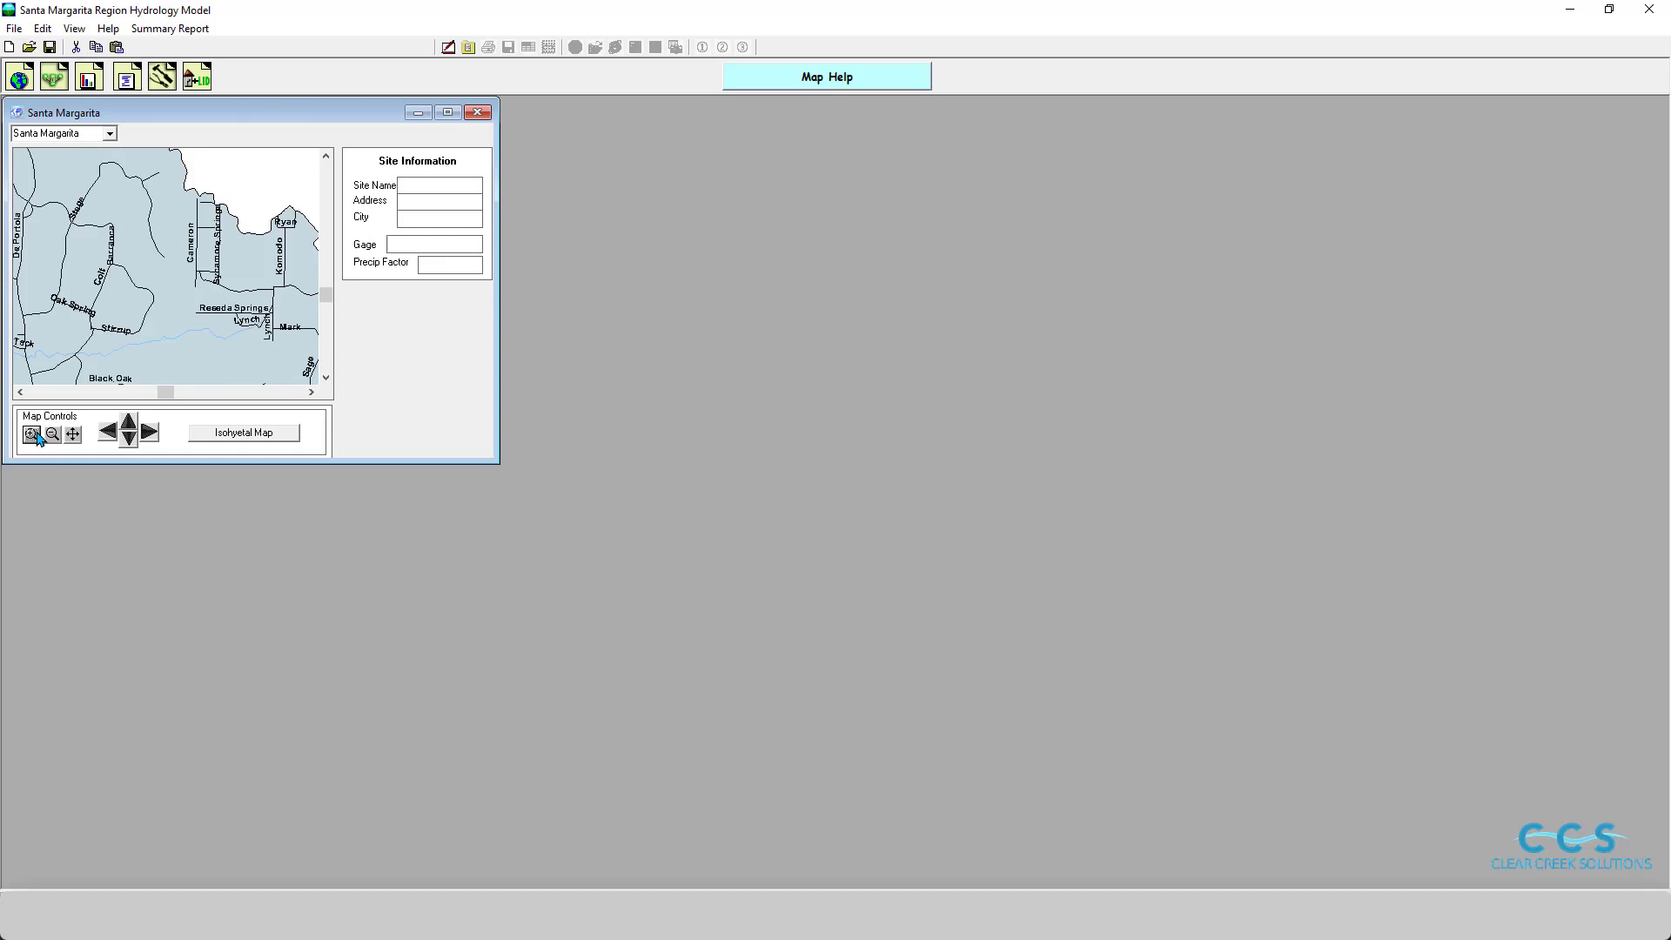
{"action": "left_click", "coordinate": [39, 439]}
{"action": "left_click", "coordinate": [129, 439]}
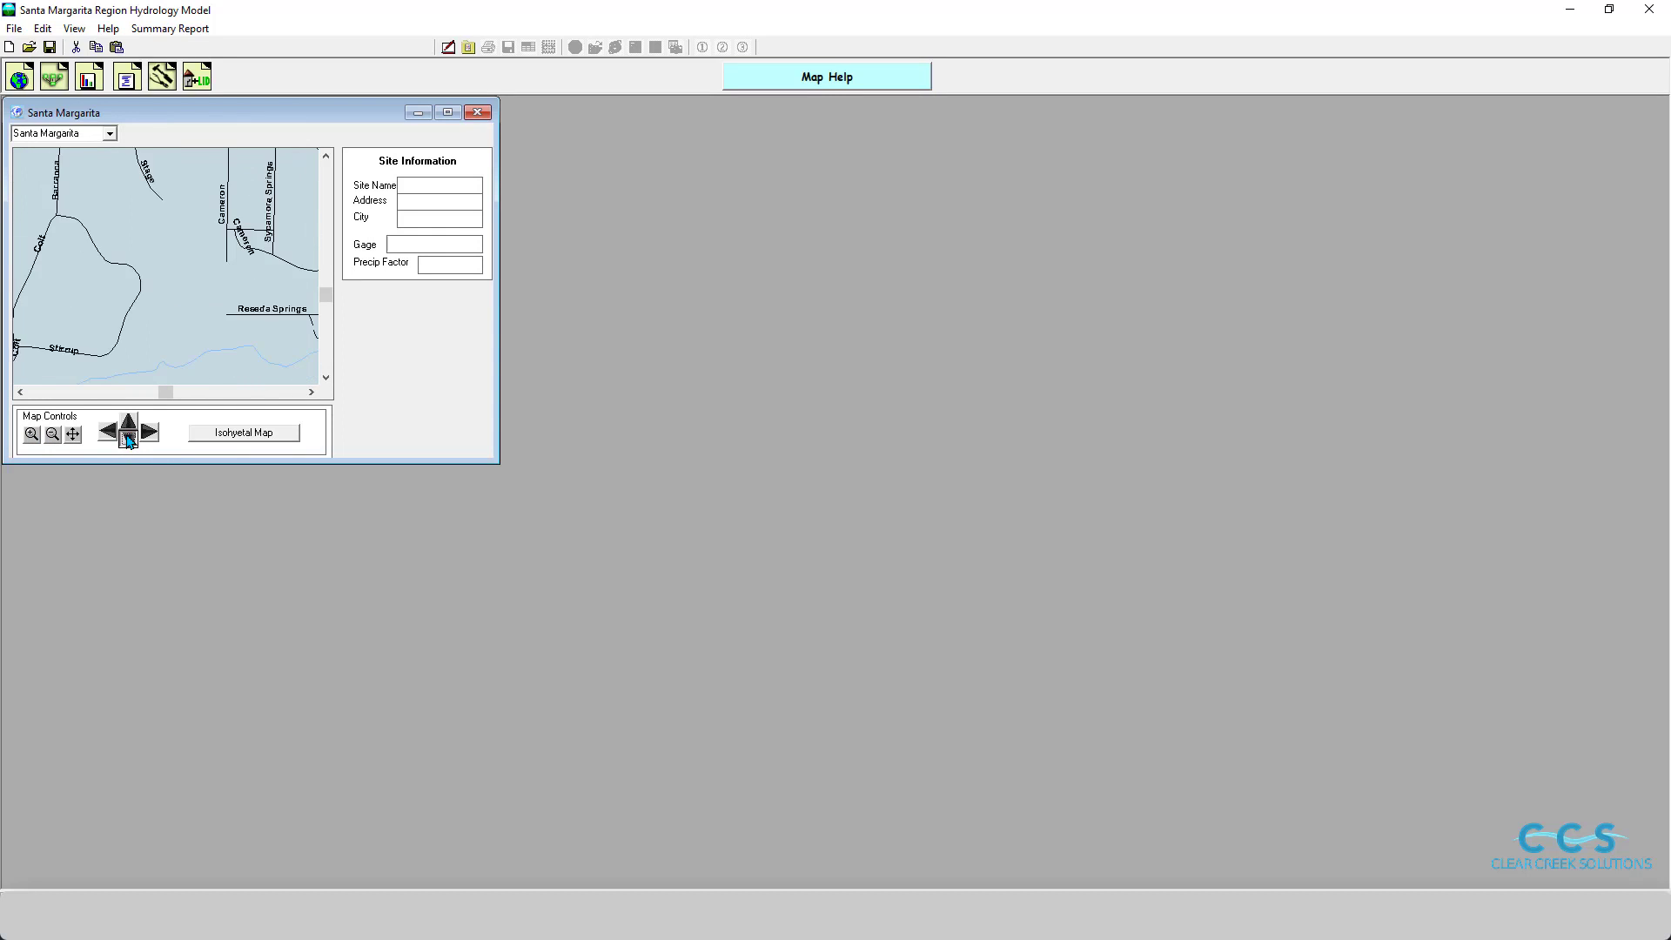
{"action": "left_click", "coordinate": [128, 440]}
{"action": "left_click", "coordinate": [148, 433]}
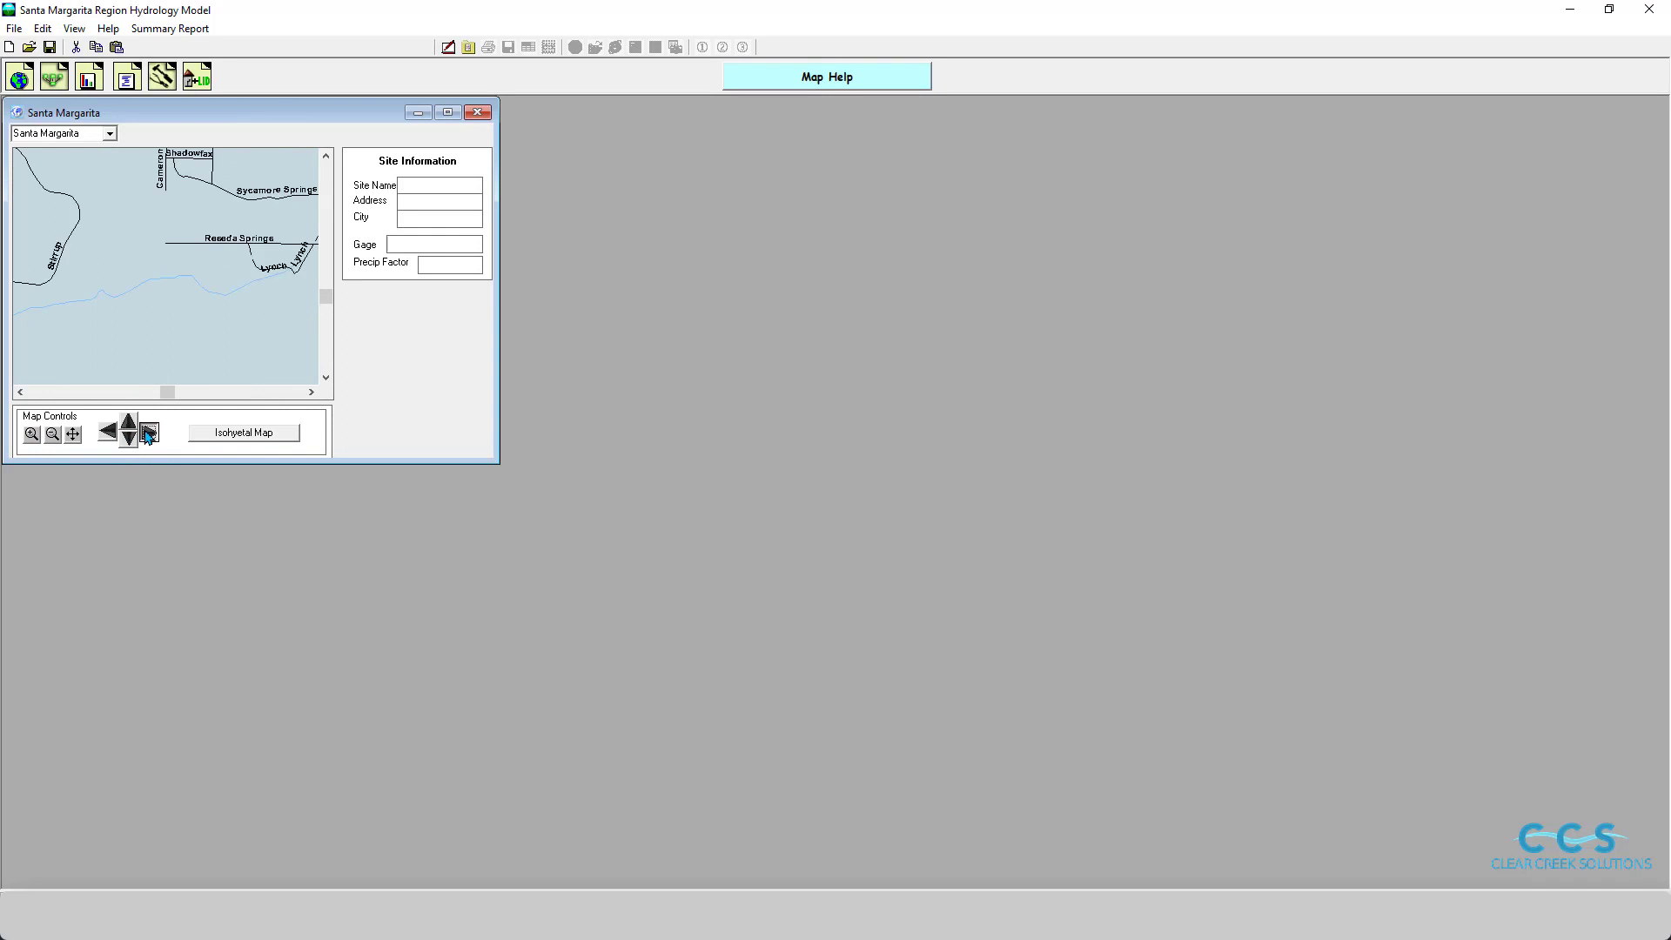
{"action": "left_click", "coordinate": [184, 300]}
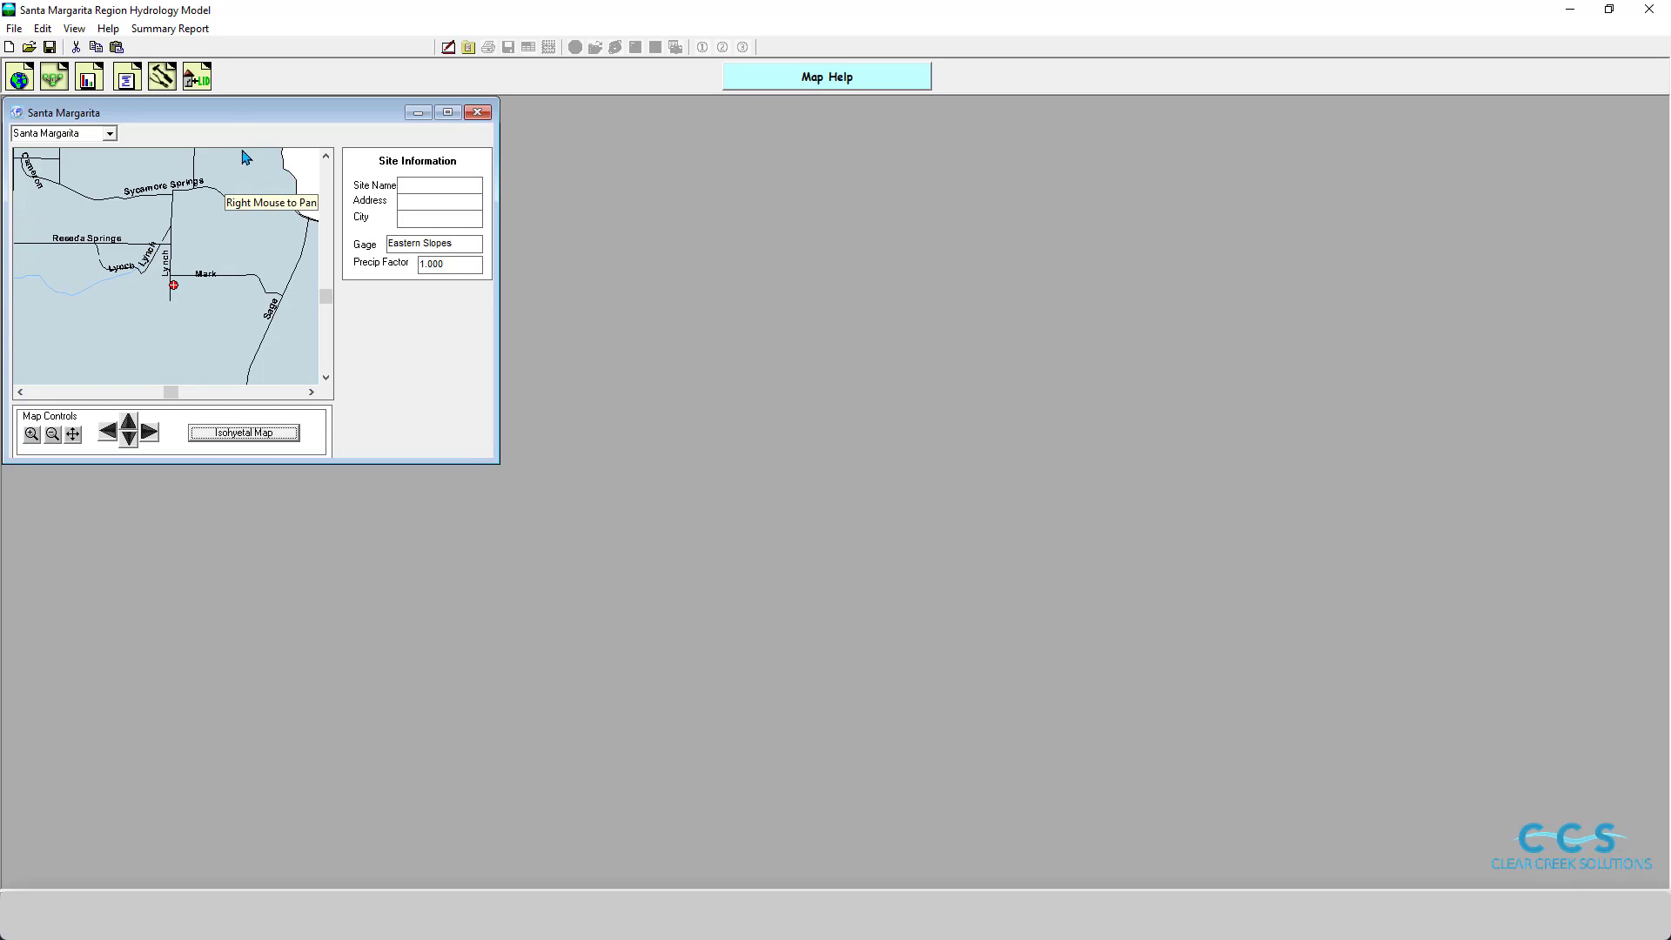
Open the project schematic and look through its available file, editing and help commands.
{"action": "left_click", "coordinate": [53, 78]}
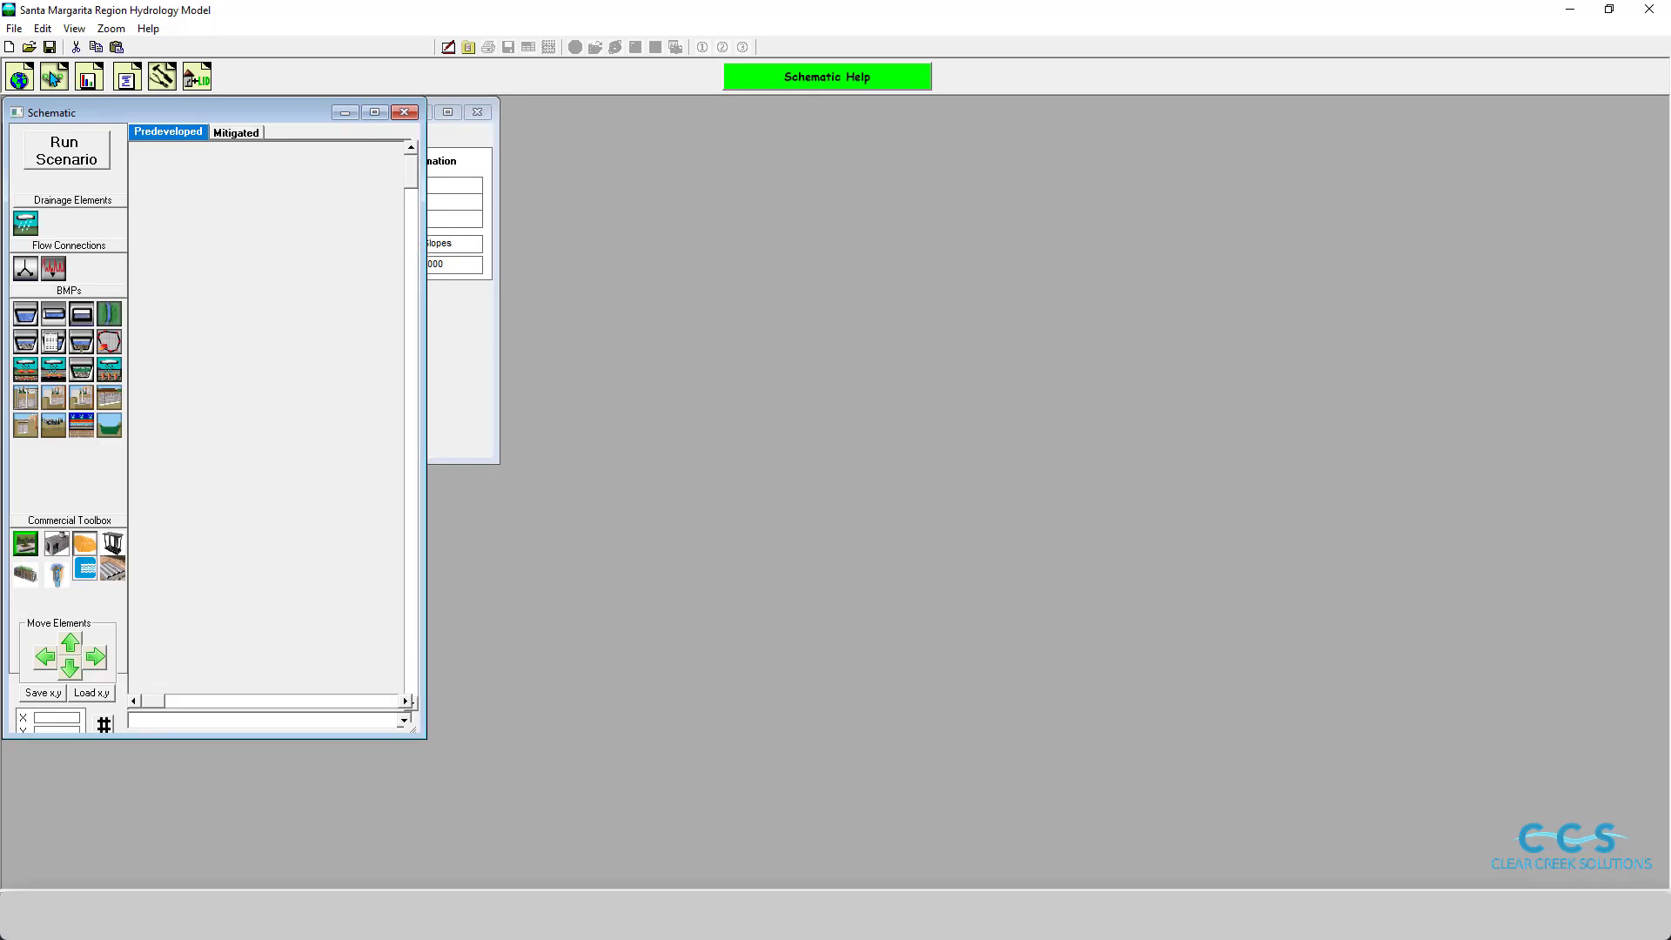
{"action": "left_click", "coordinate": [15, 29]}
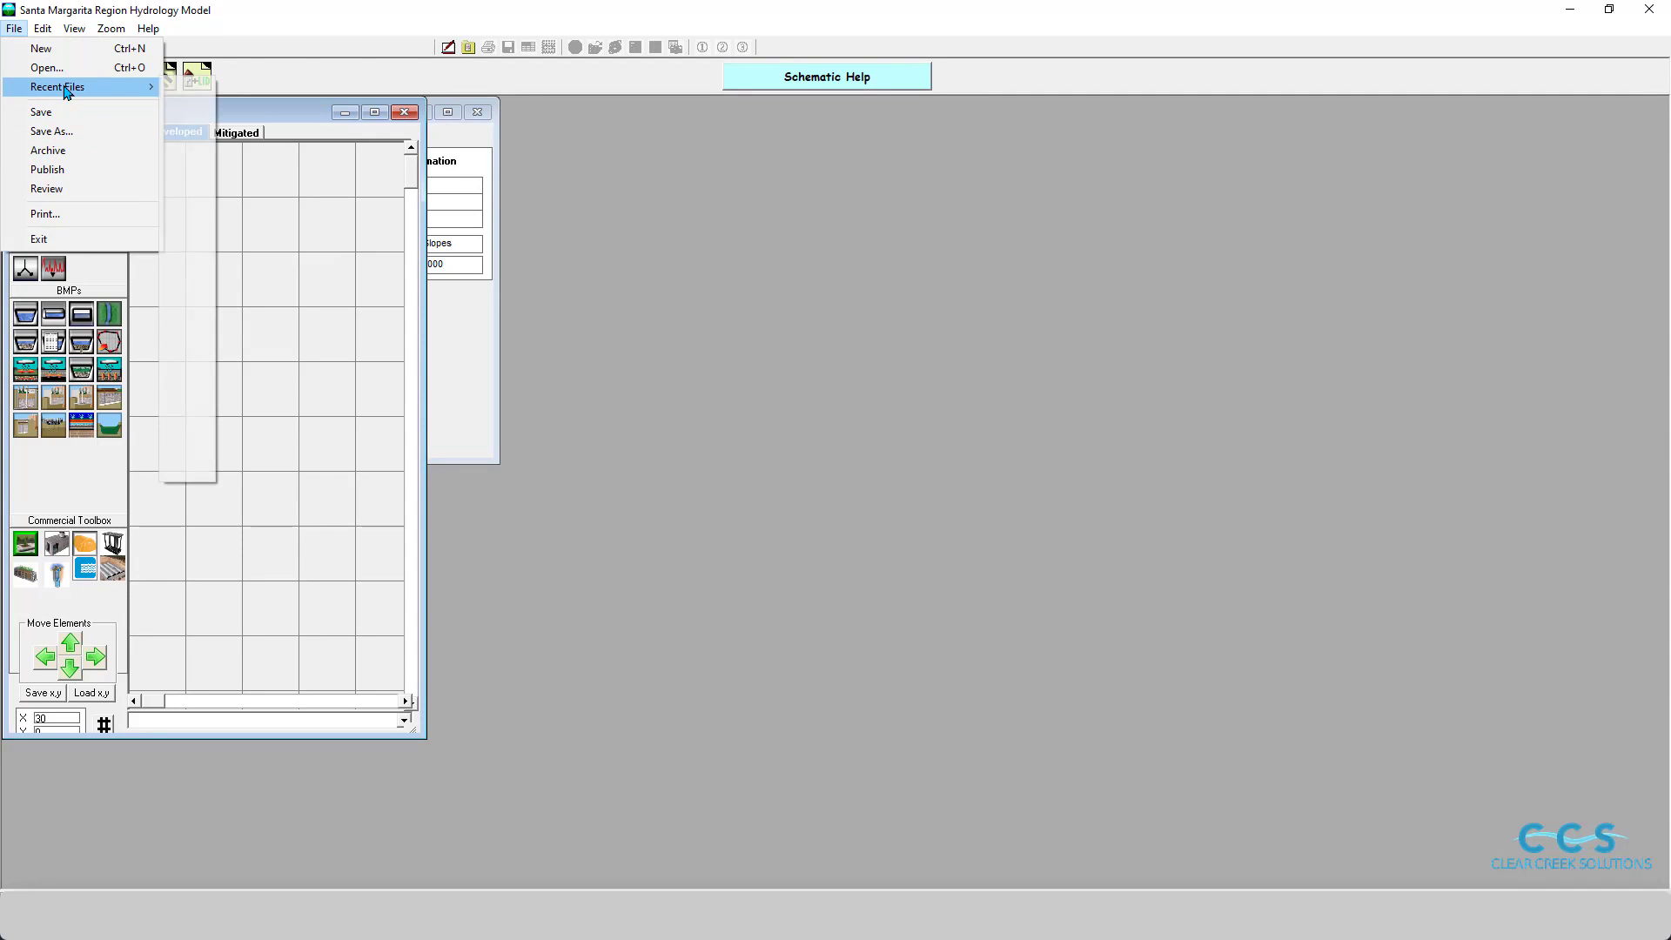
{"action": "mouse_move", "coordinate": [43, 33]}
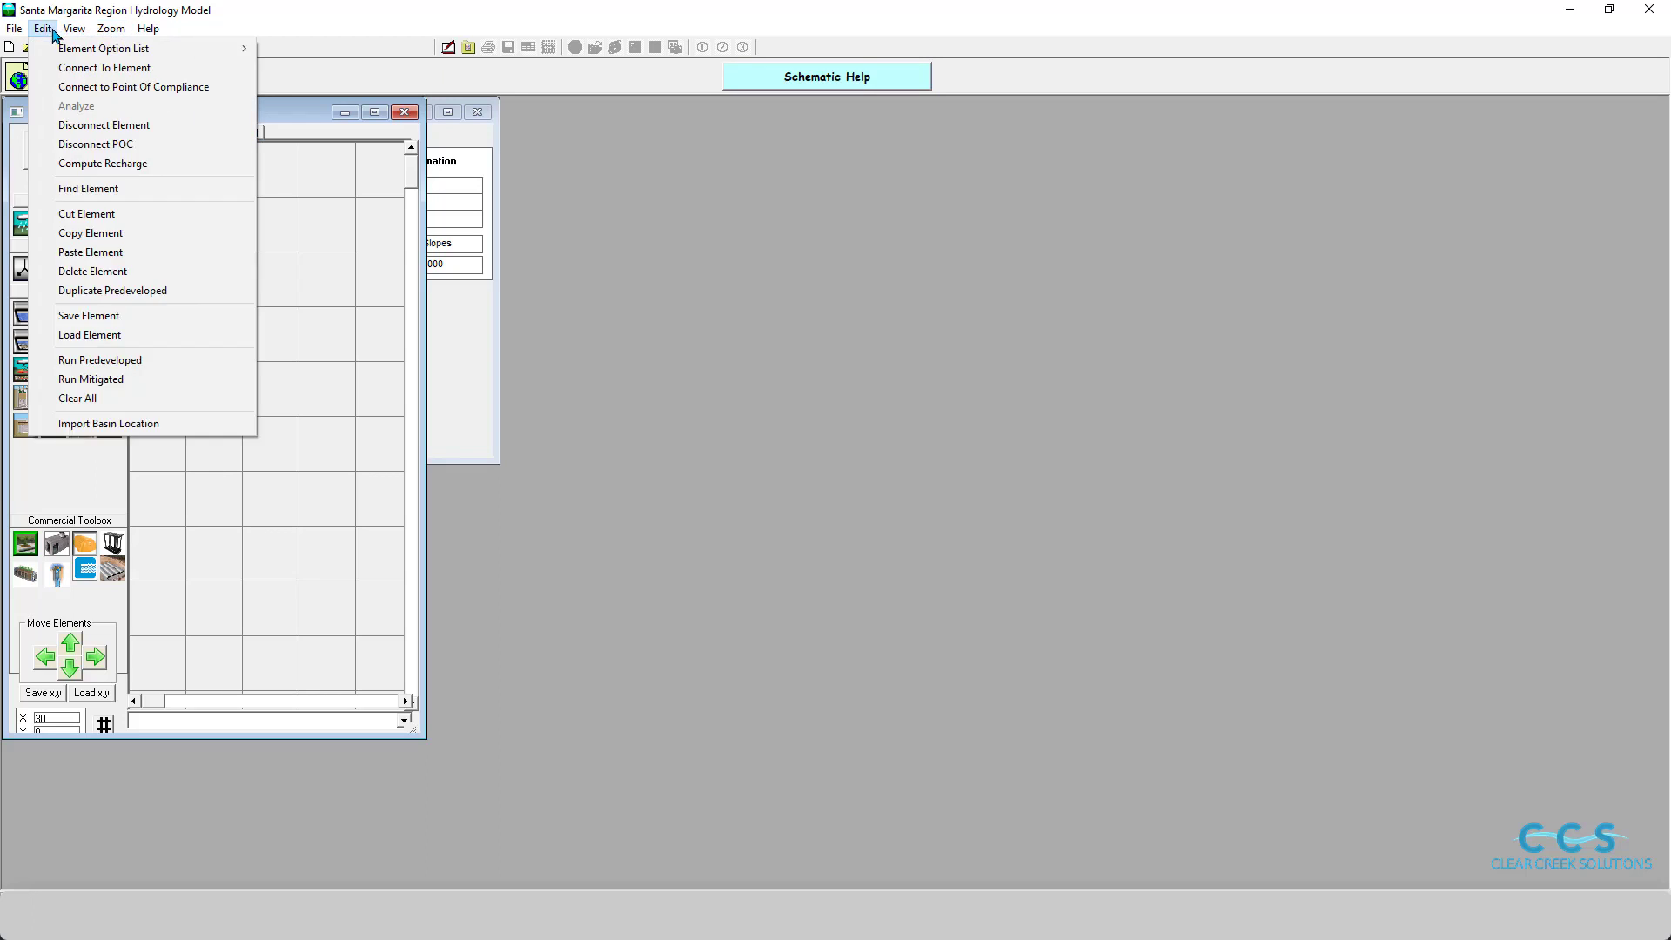
{"action": "mouse_move", "coordinate": [148, 31]}
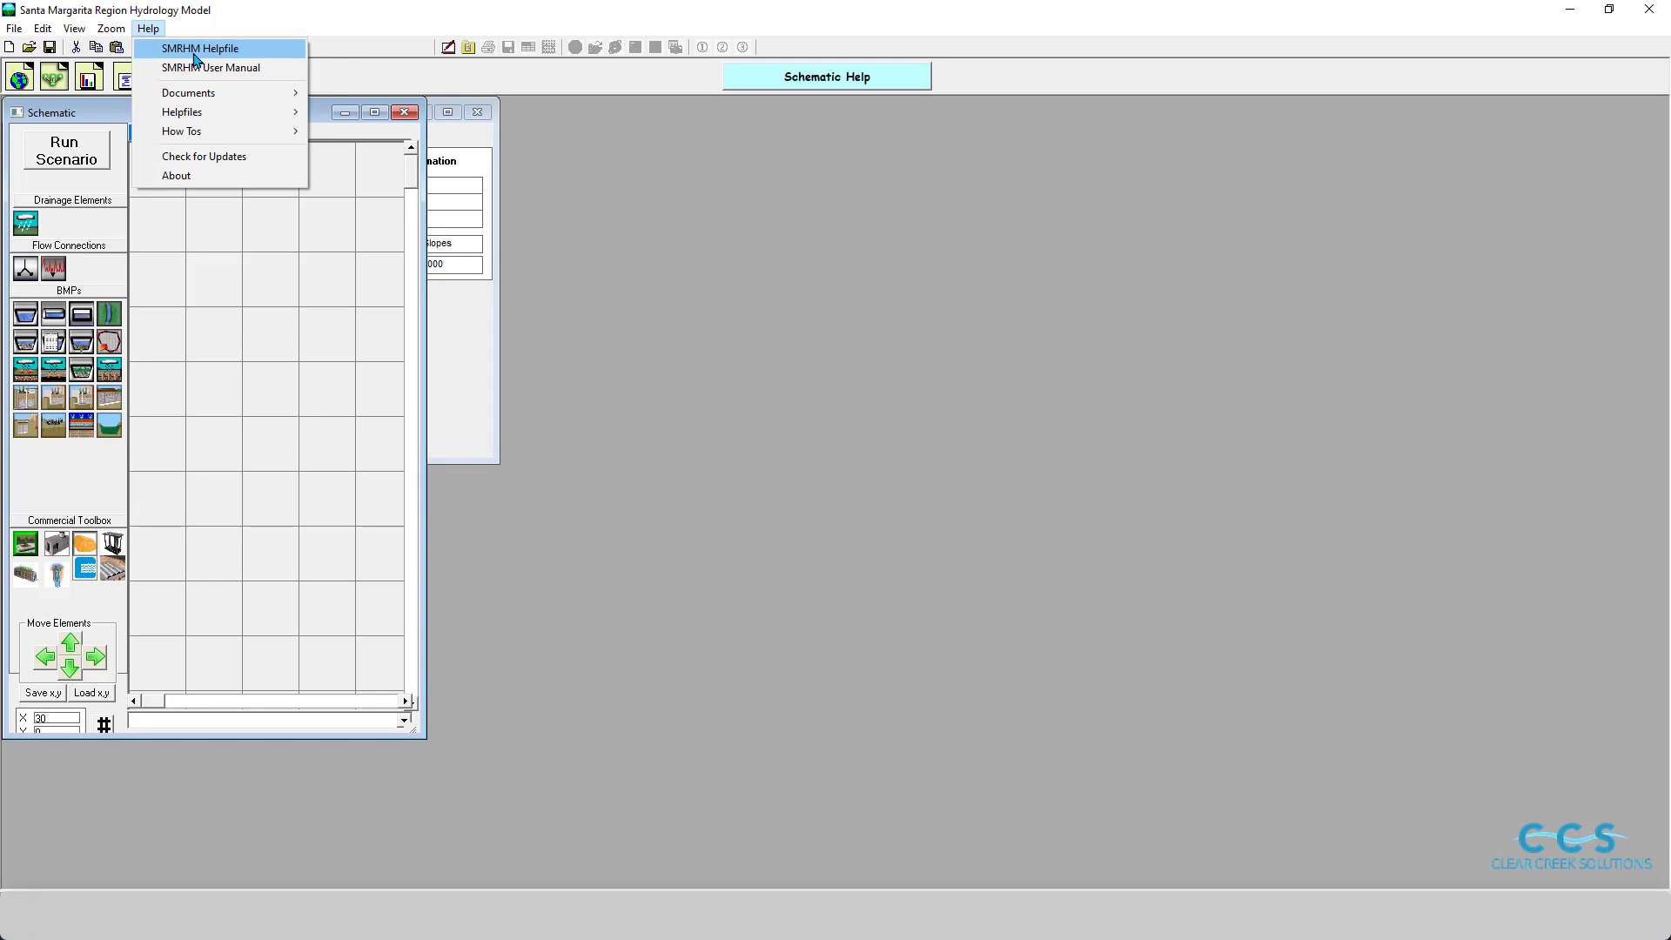
{"action": "left_click", "coordinate": [653, 422]}
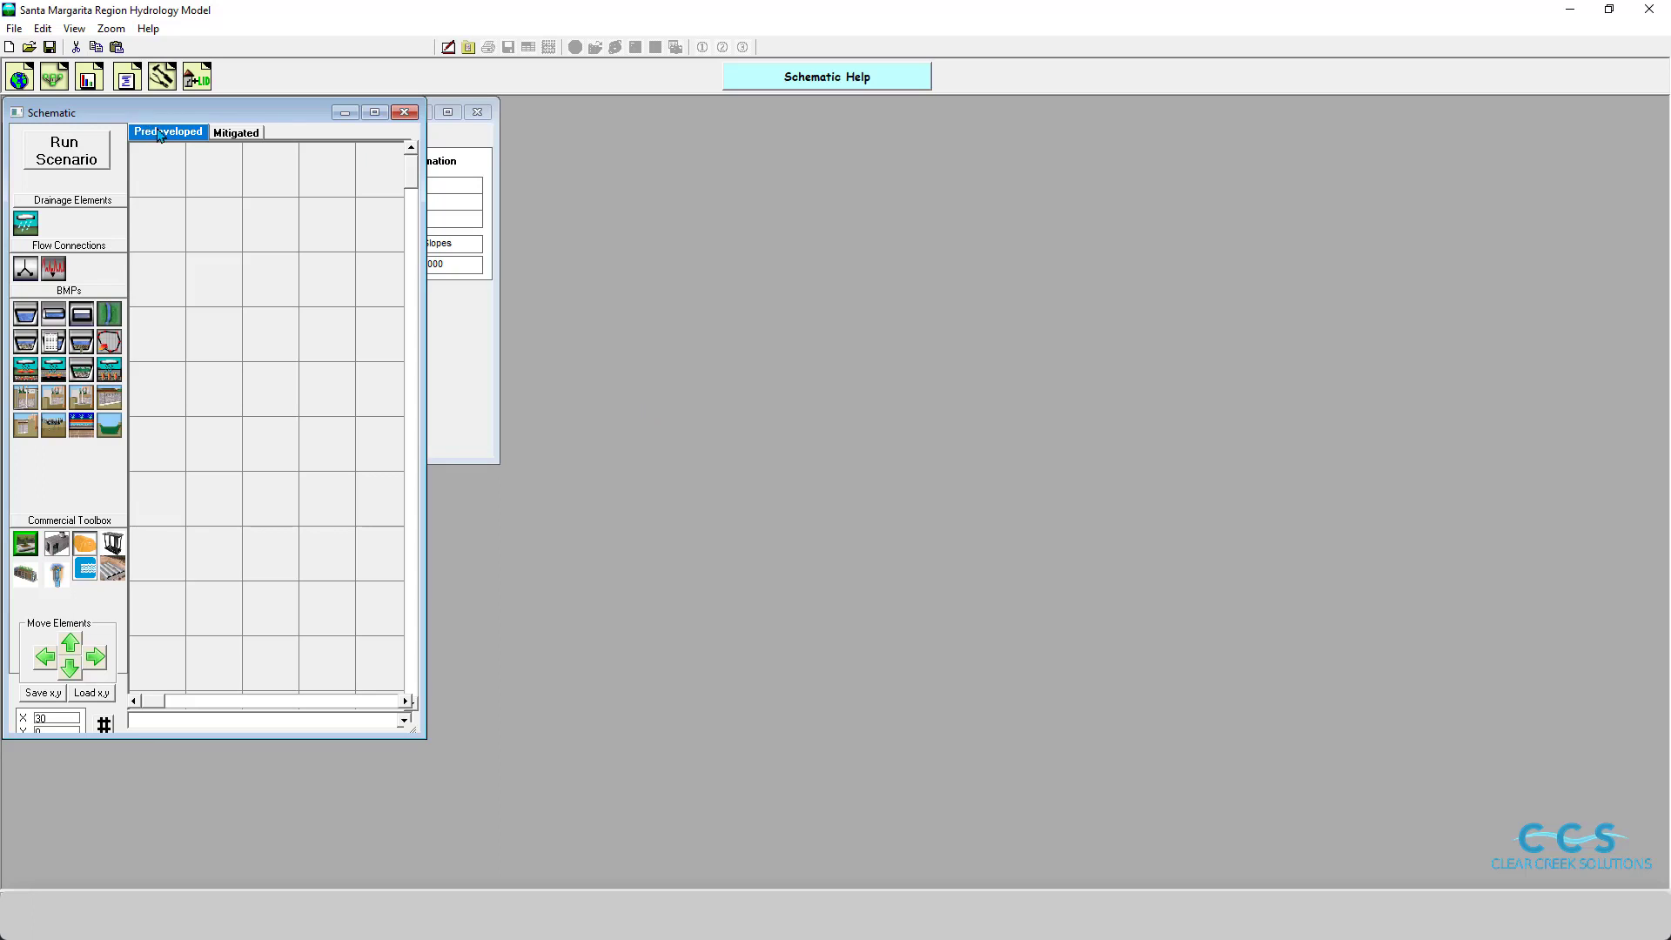
Compare the Mitigated and Predeveloped scenario grids, finishing on the Predeveloped scenario.
{"action": "left_click", "coordinate": [231, 133]}
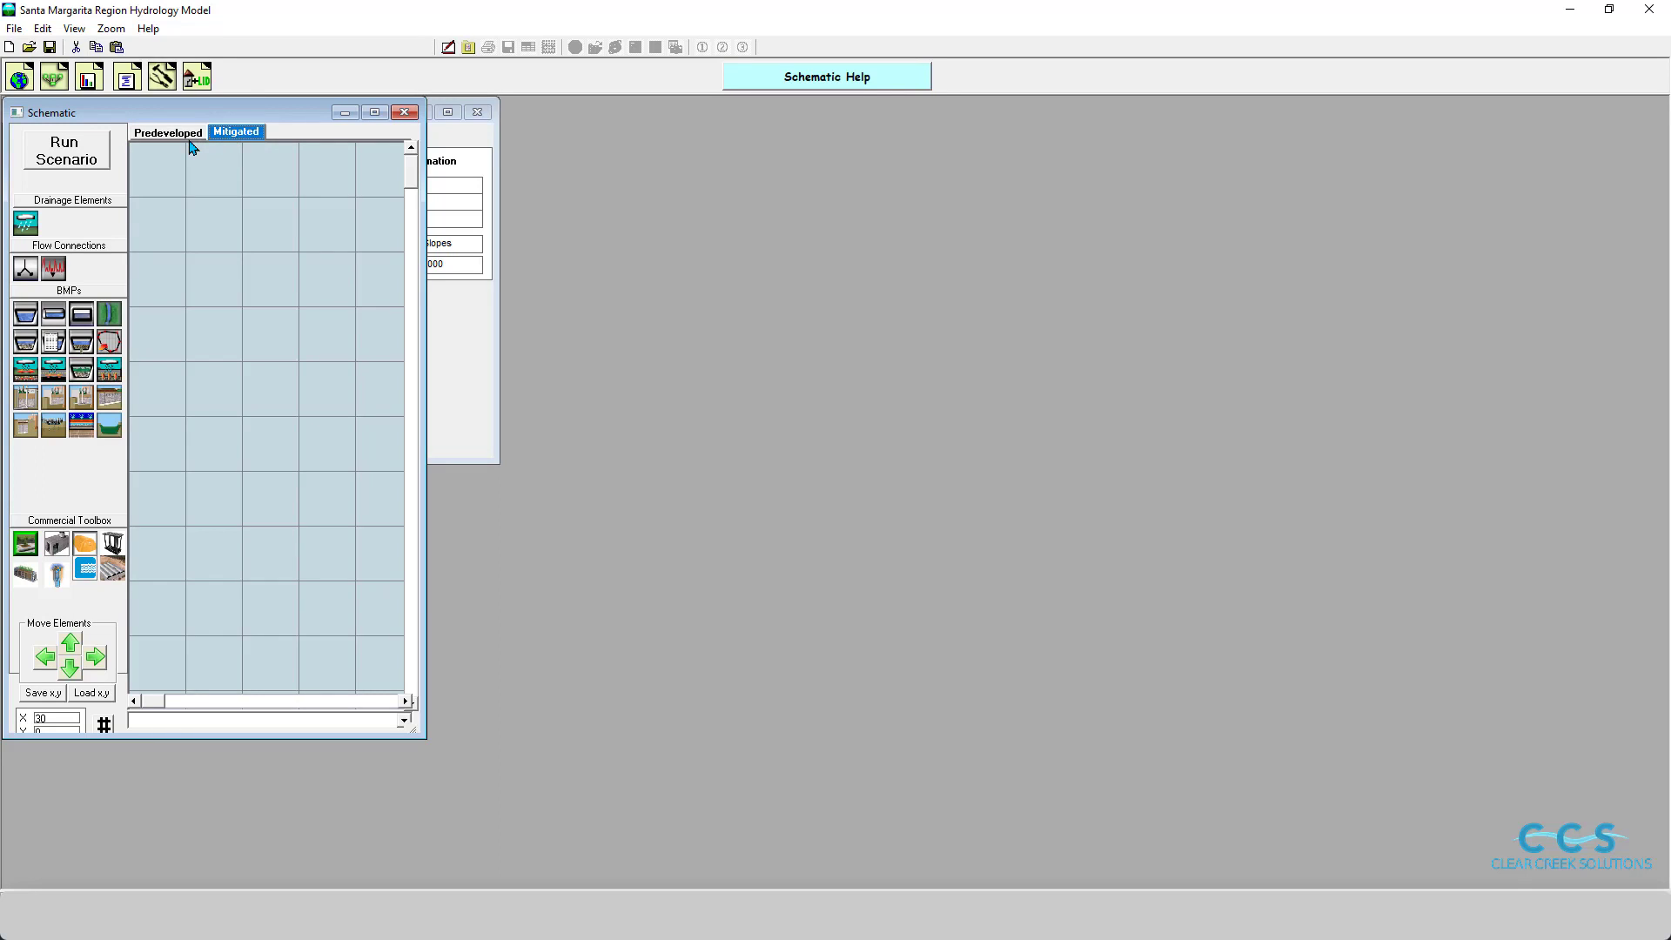
{"action": "left_click", "coordinate": [191, 139]}
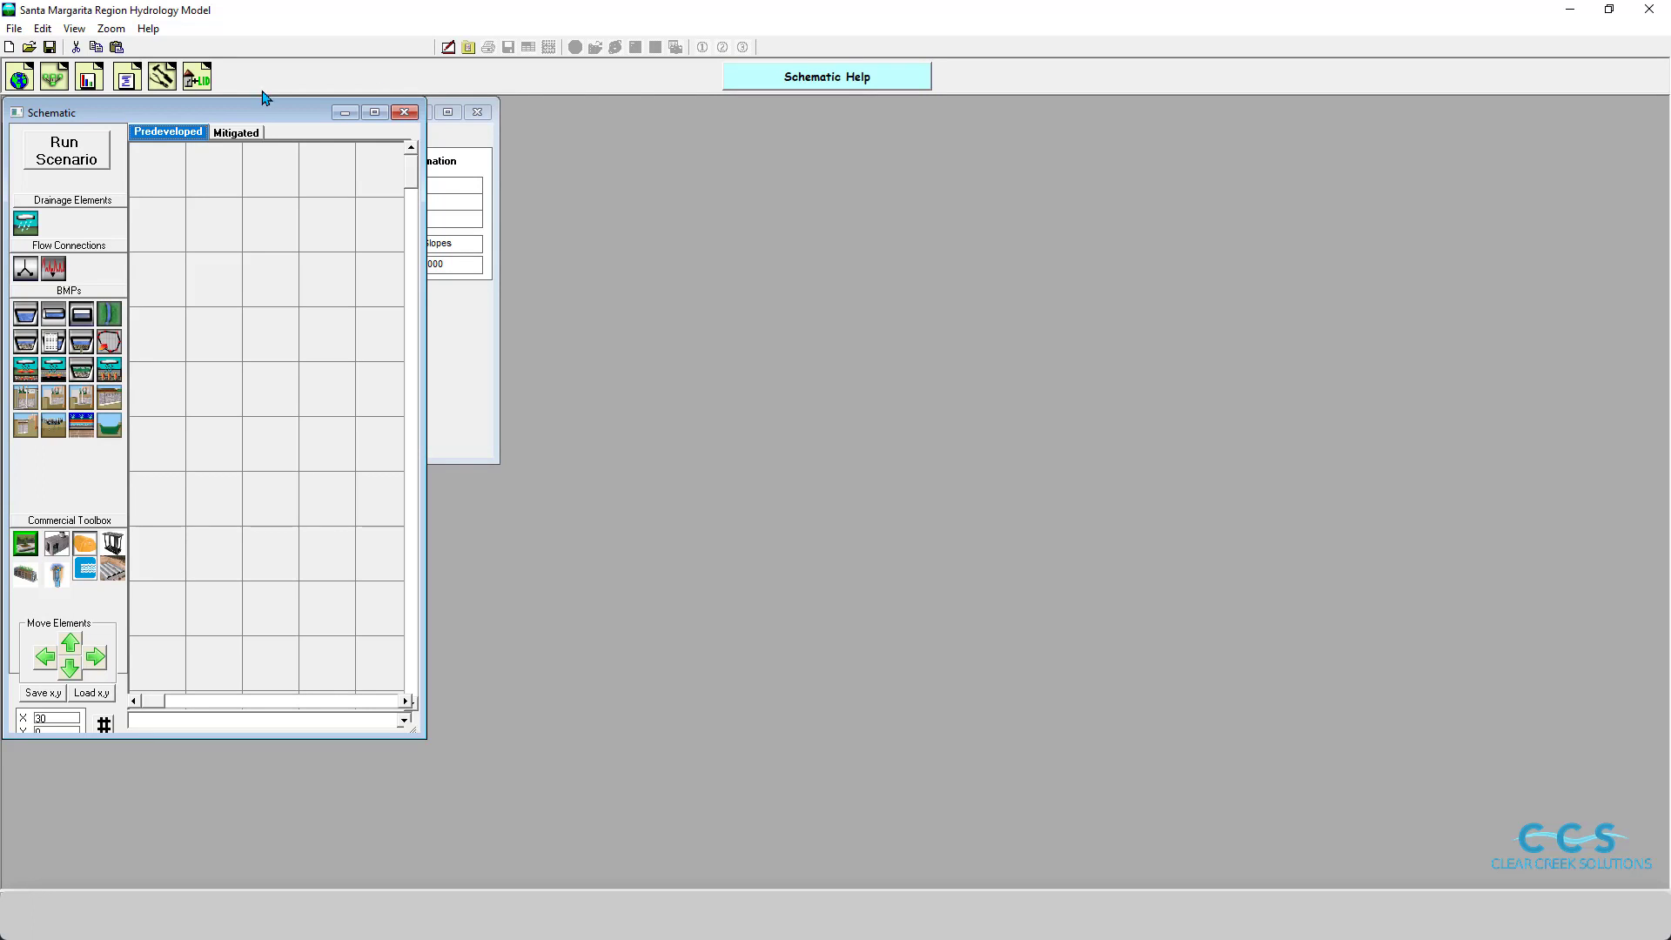
{"action": "left_click", "coordinate": [254, 133]}
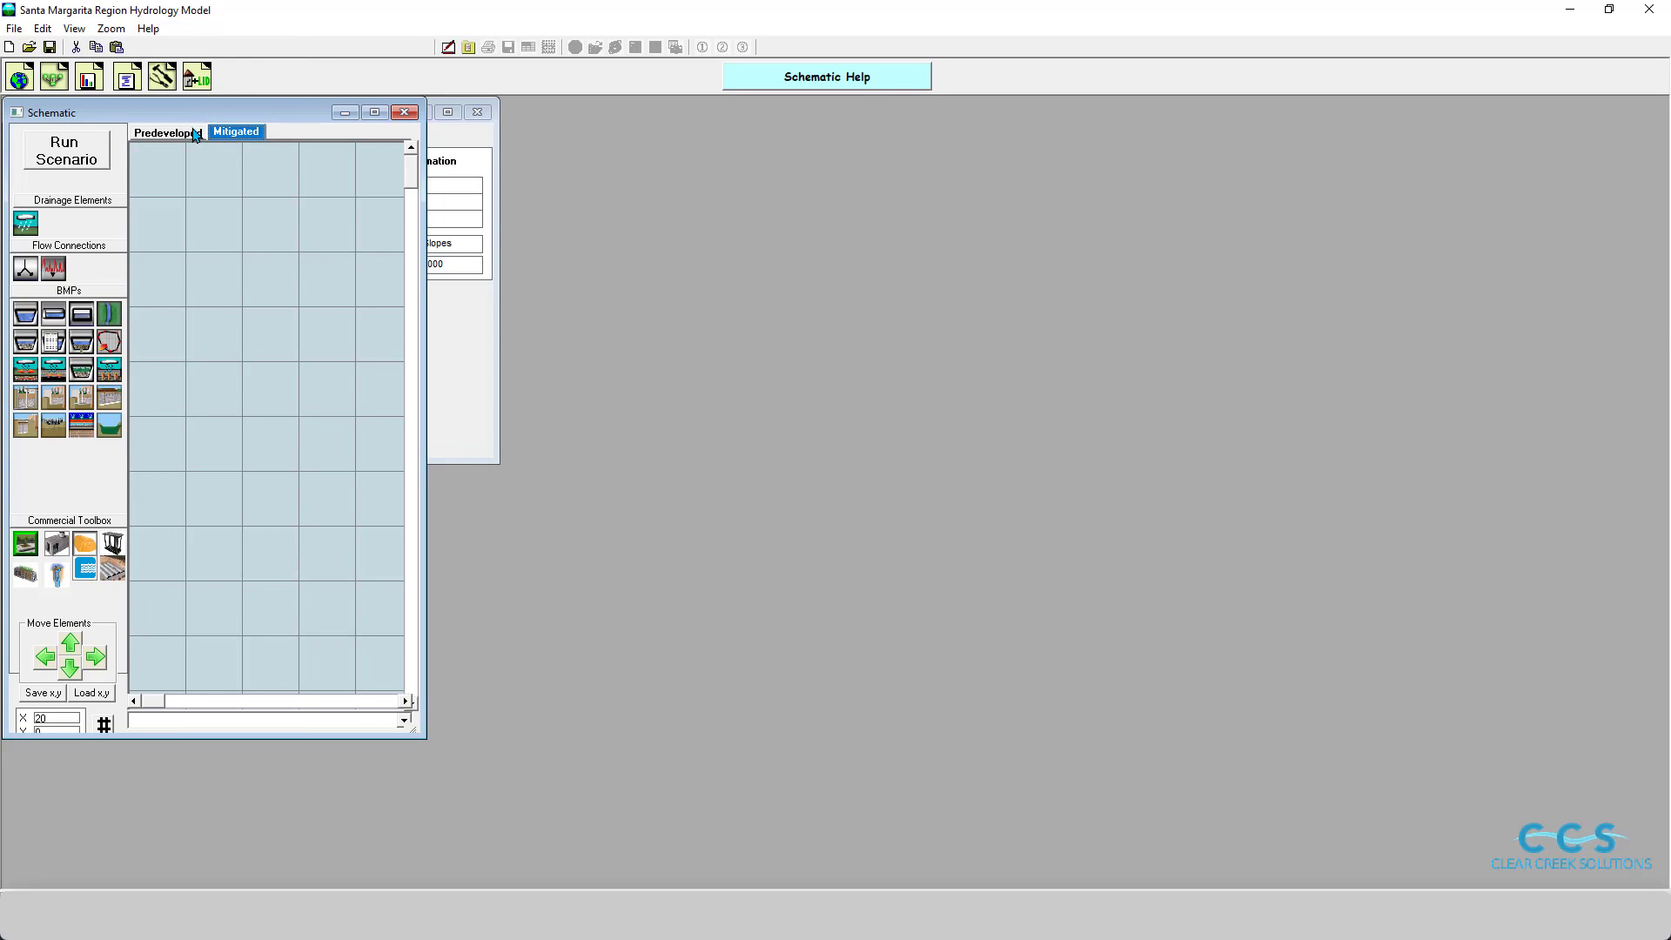
{"action": "left_click", "coordinate": [193, 134]}
Place a drainage management area in the Predeveloped grid's third column, second row, and assign it 4 acres of C/D,Forest,Flat(0-5).
{"action": "left_click_drag", "start_coordinate": [26, 223], "coordinate": [263, 209]}
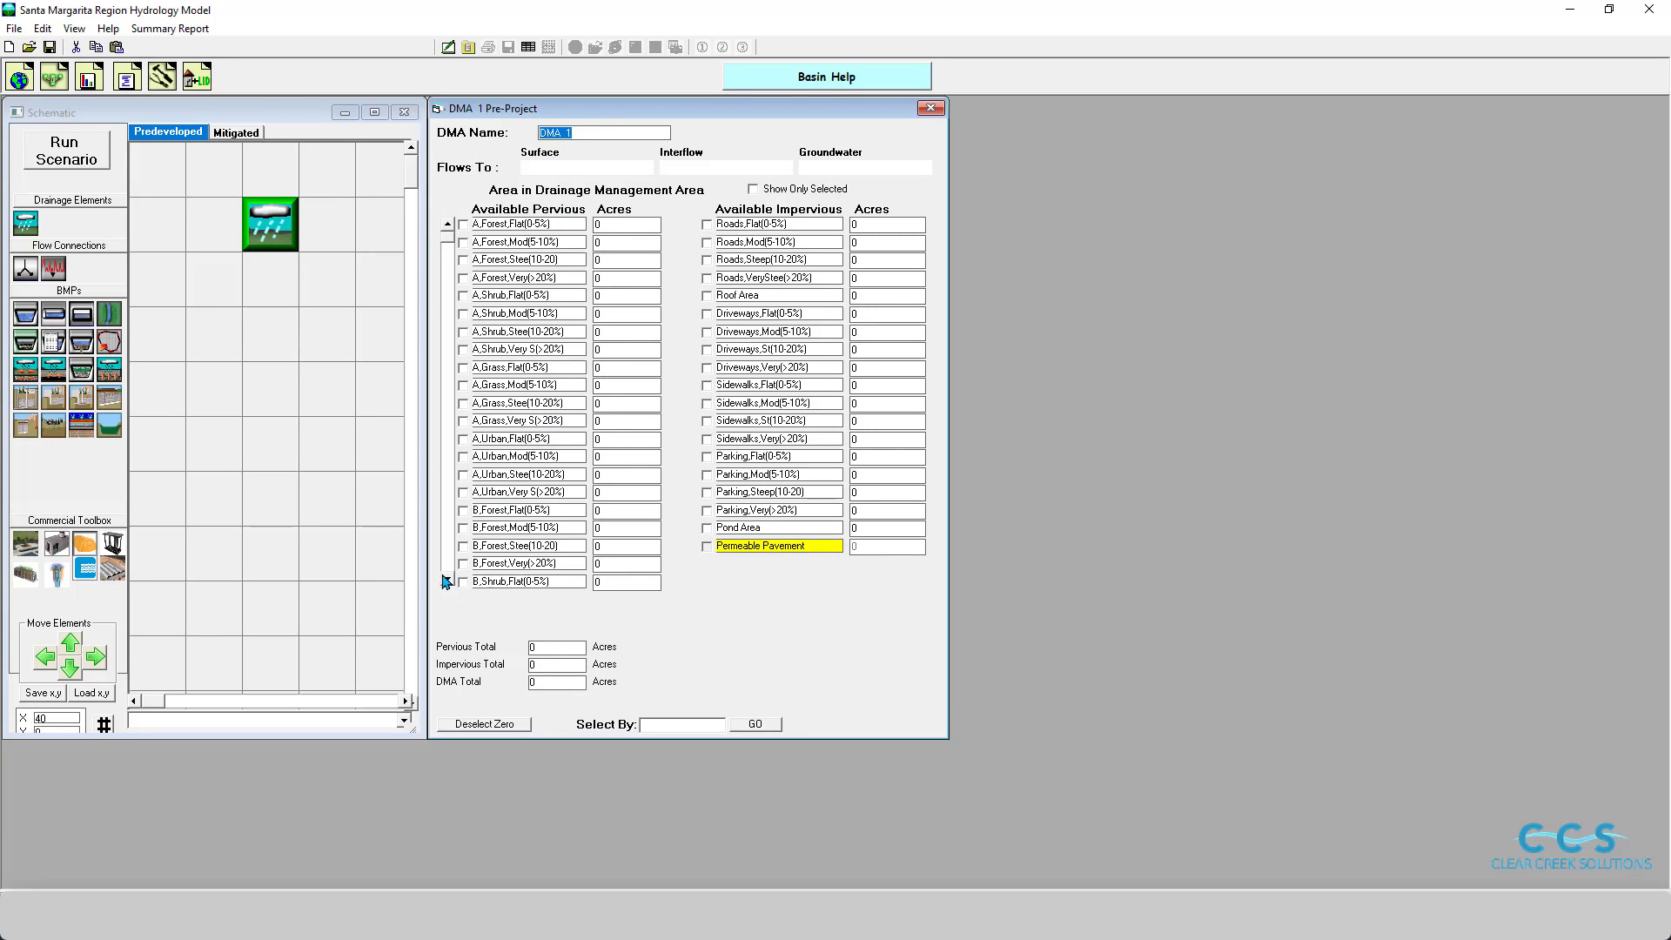
{"action": "left_click_drag", "start_coordinate": [447, 581], "coordinate": [452, 585]}
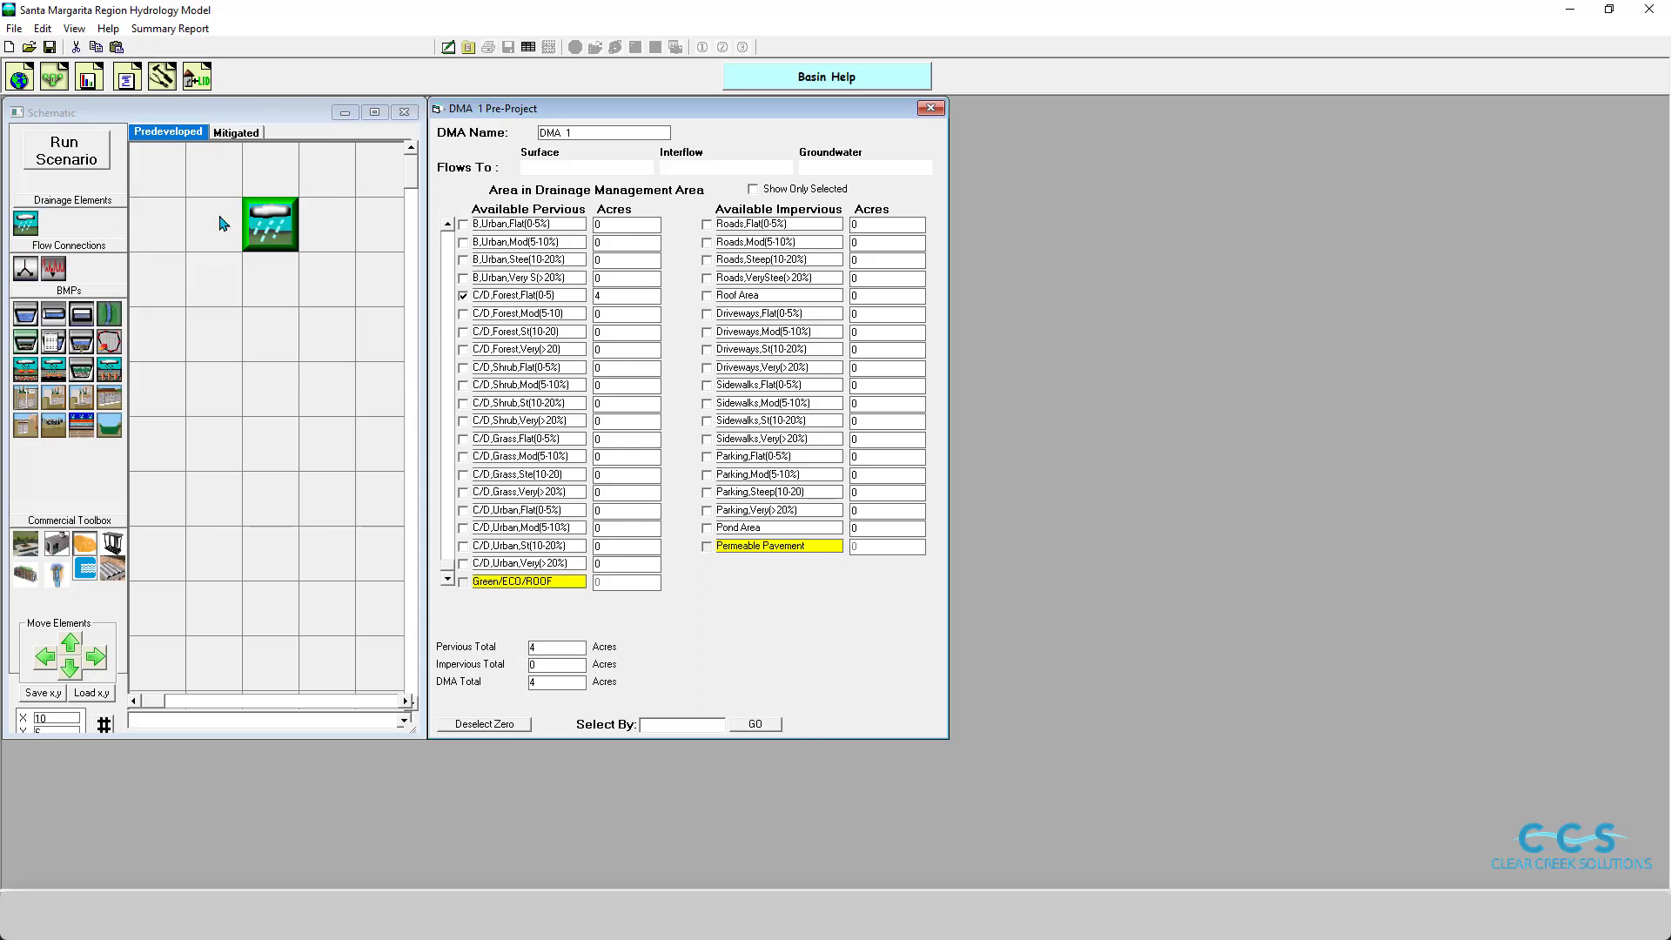
Connect the Predeveloped drainage management area to point of compliance 1 and run the Predeveloped scenario.
{"action": "left_click", "coordinate": [235, 133]}
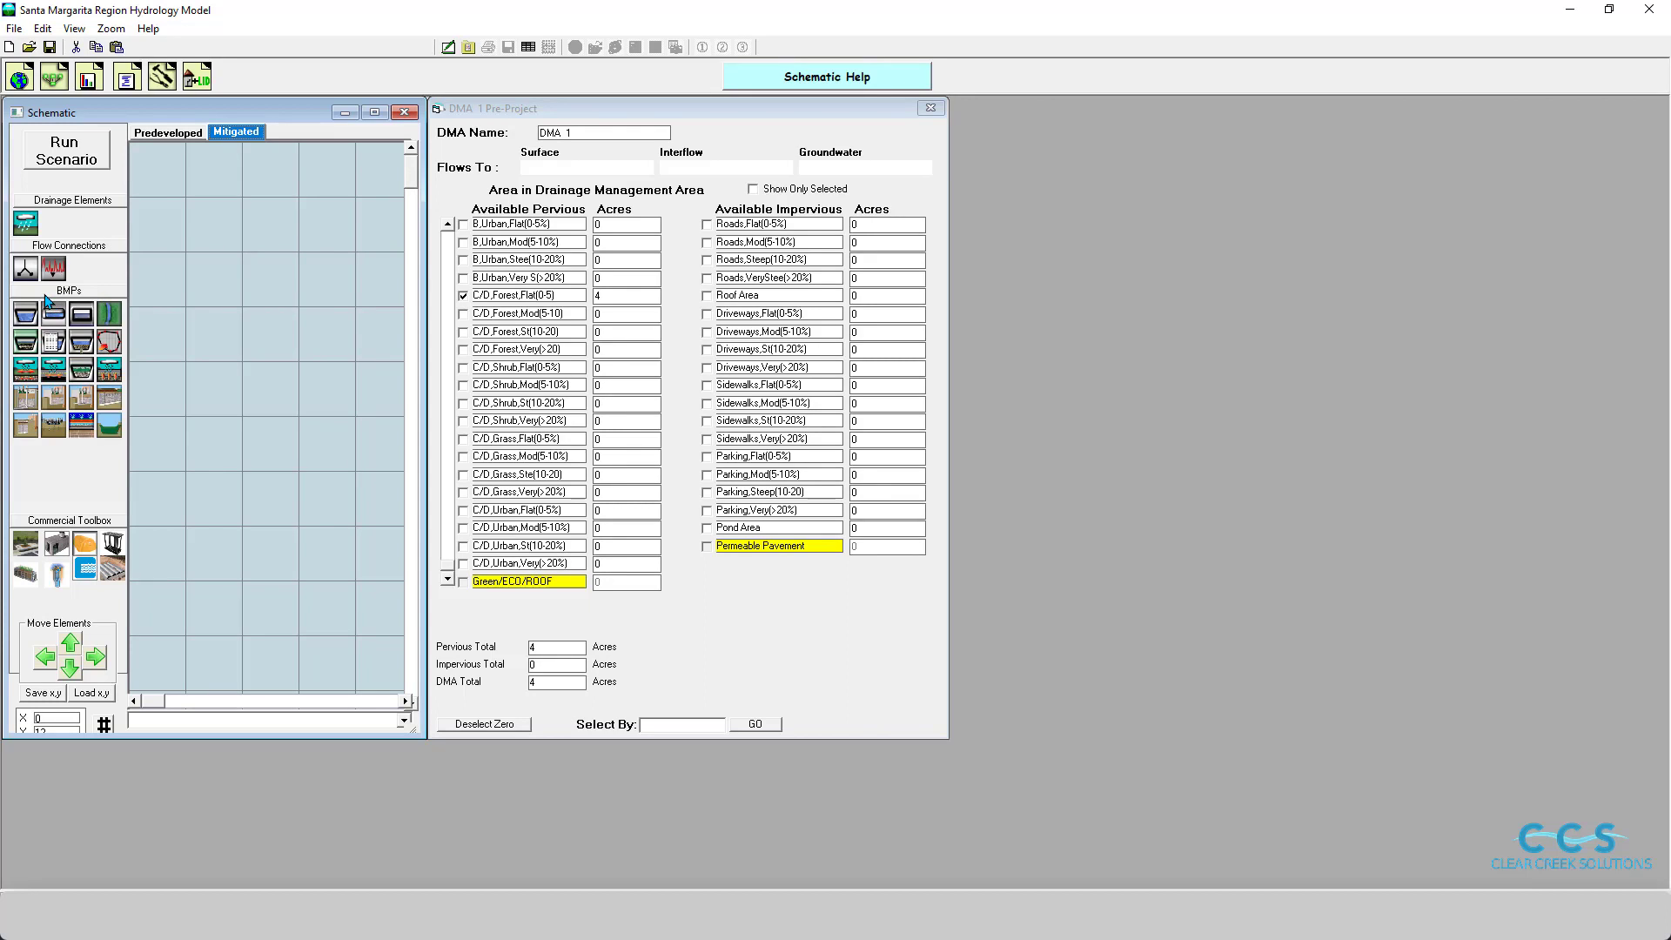
{"action": "left_click", "coordinate": [185, 137]}
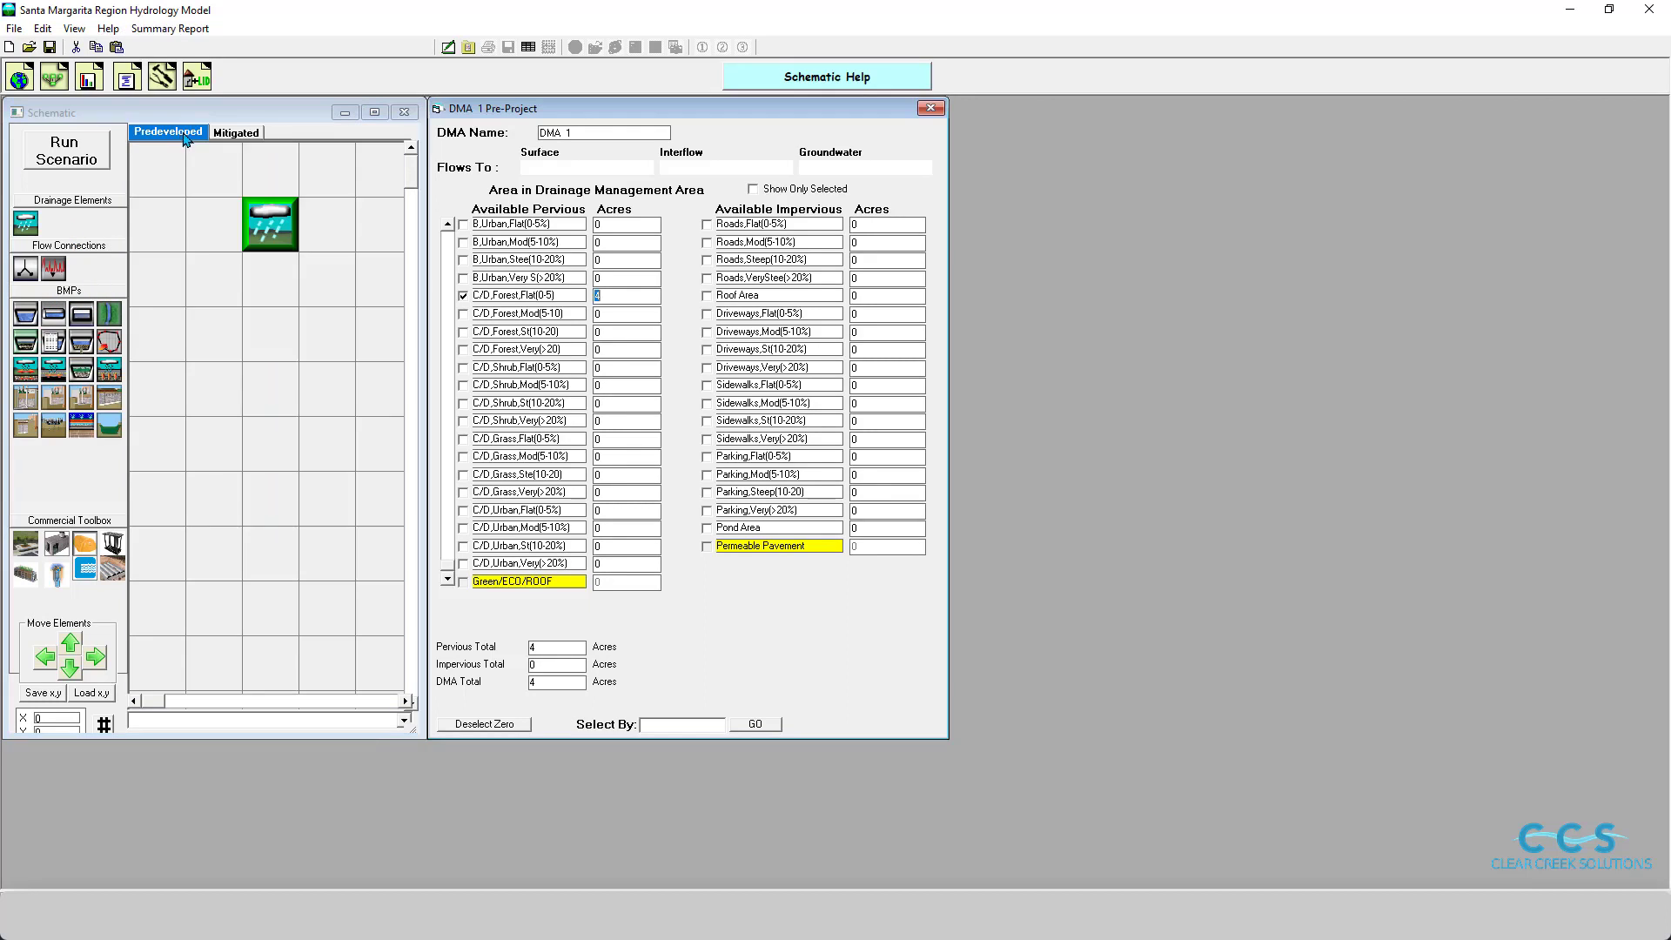
{"action": "right_click", "coordinate": [272, 224]}
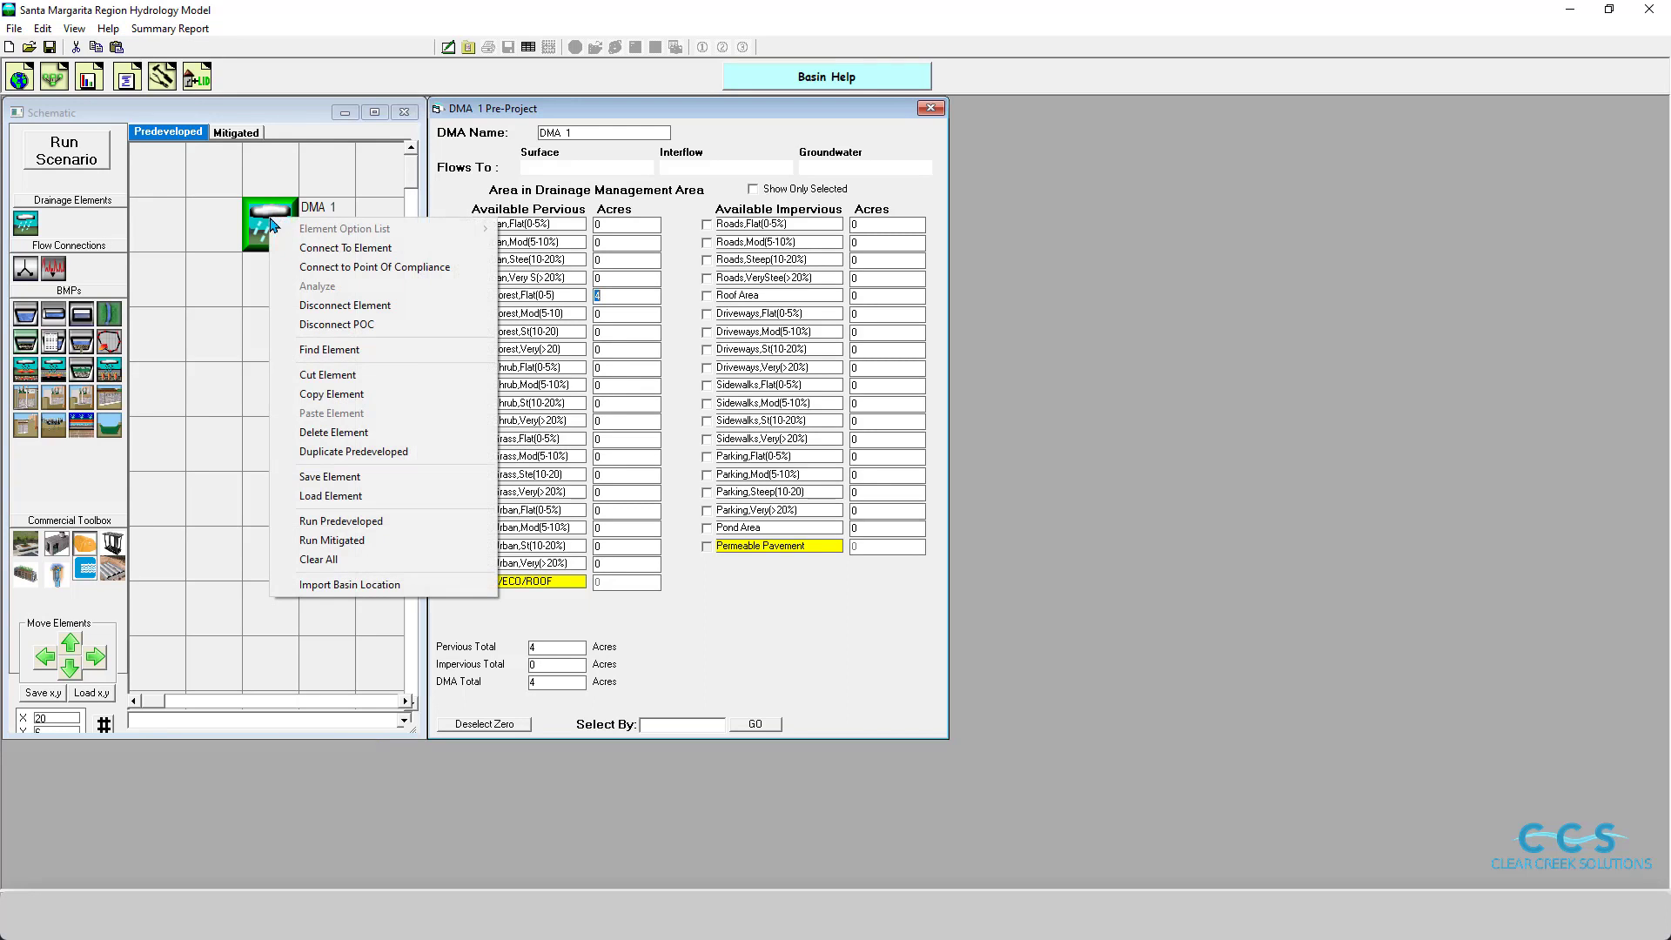
{"action": "left_click", "coordinate": [335, 270]}
{"action": "left_click", "coordinate": [316, 363]}
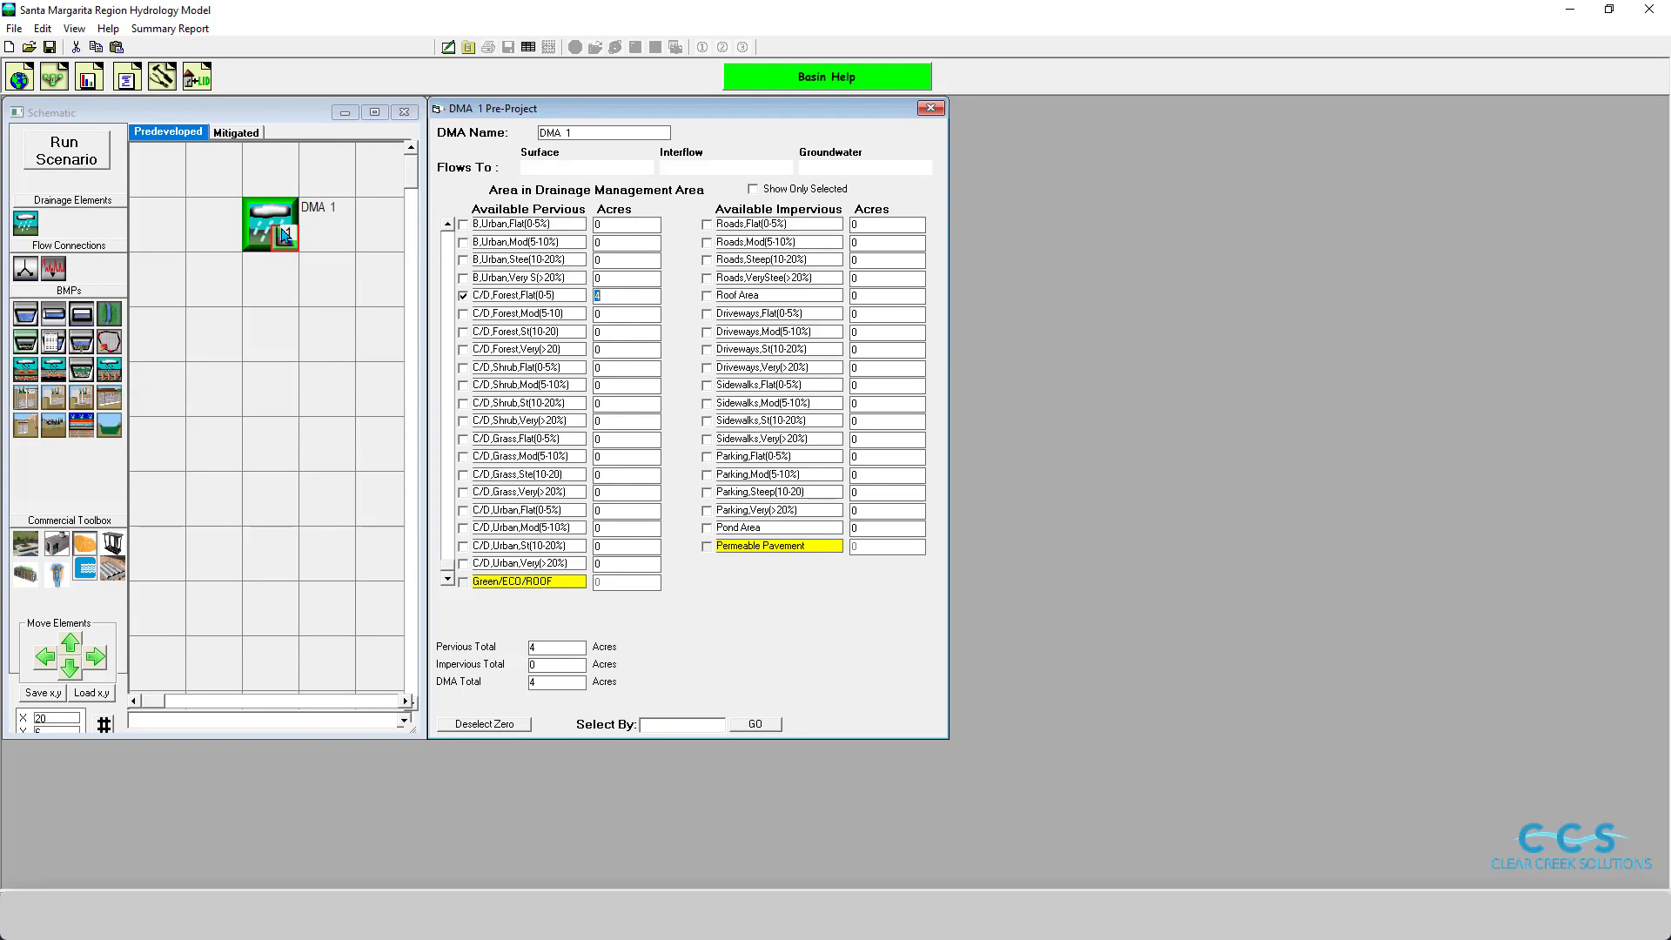
{"action": "left_click", "coordinate": [84, 159]}
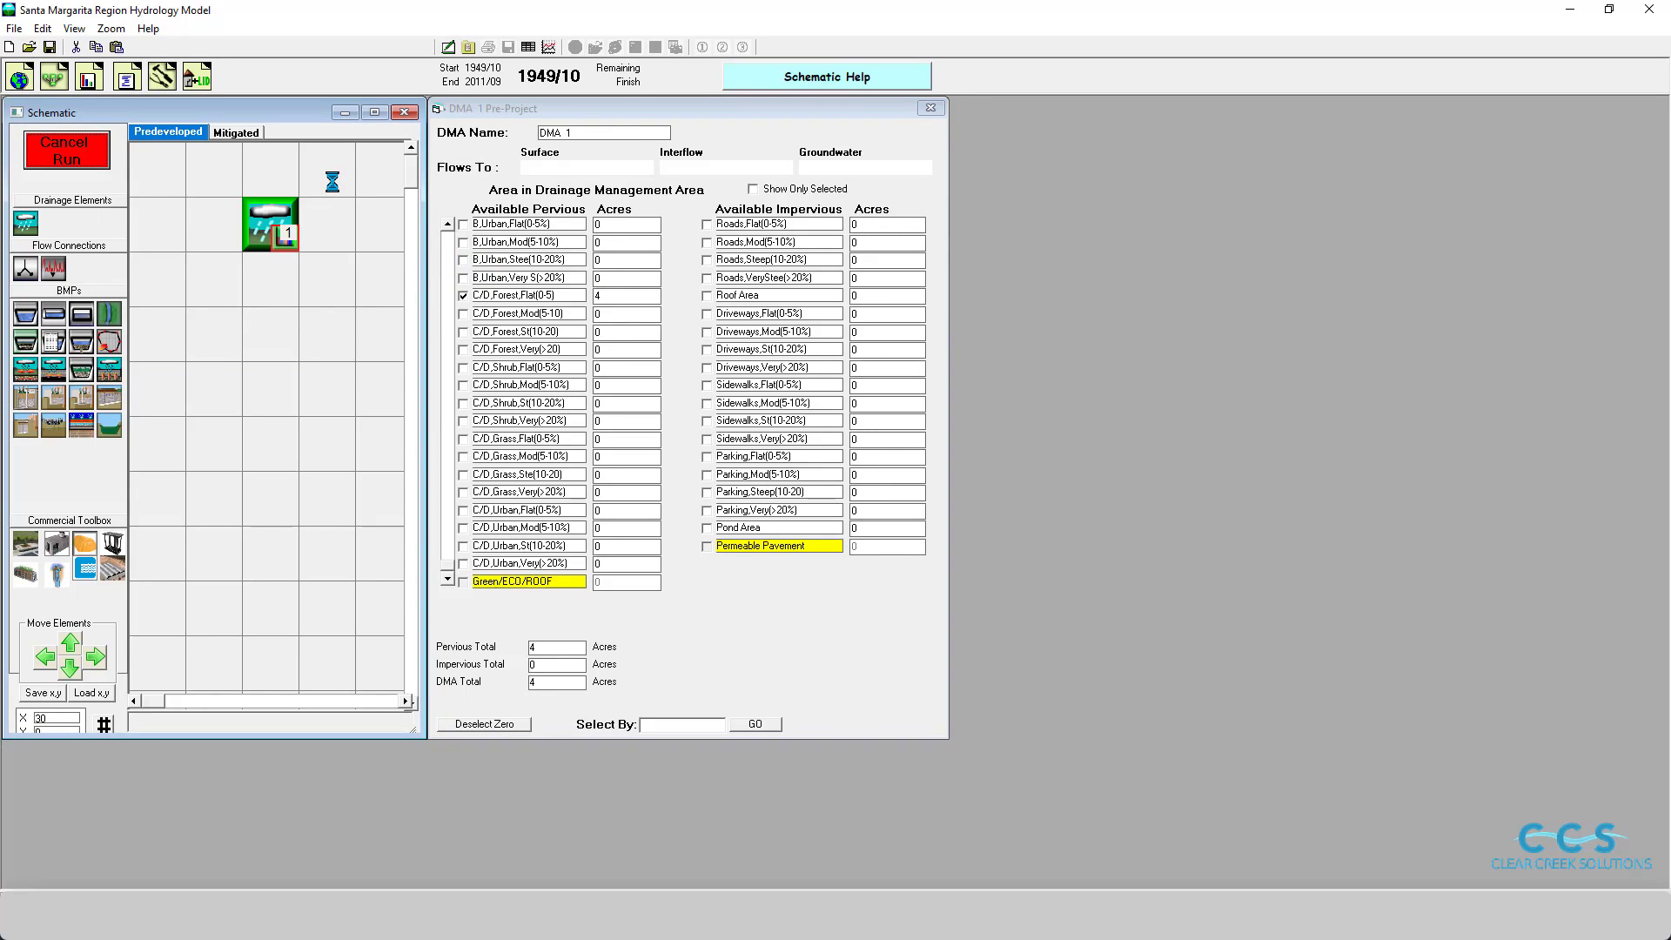